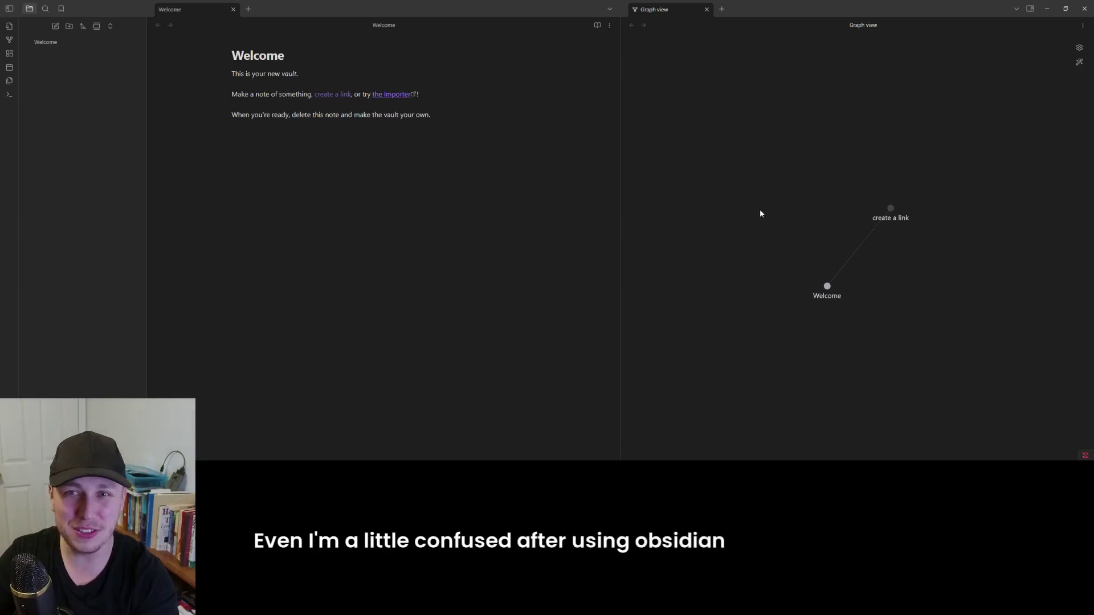
# - Switch to the Omni-Brain vault to view its customized home tab and return to the new vault
pyautogui.moveTo(505, 452)
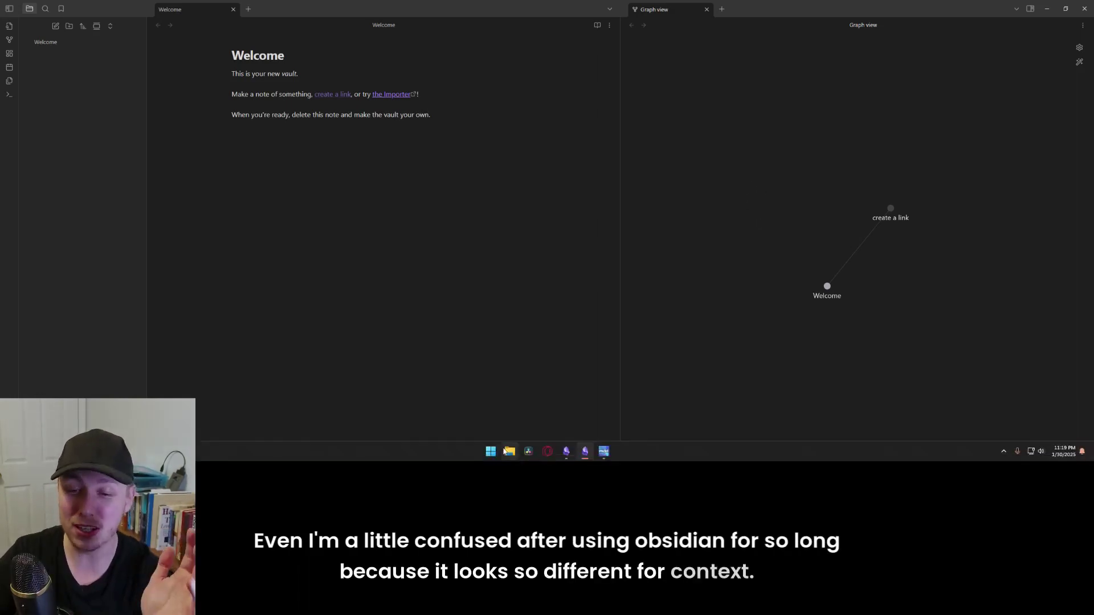
pyautogui.click(567, 451)
pyautogui.doubleClick(791, 13)
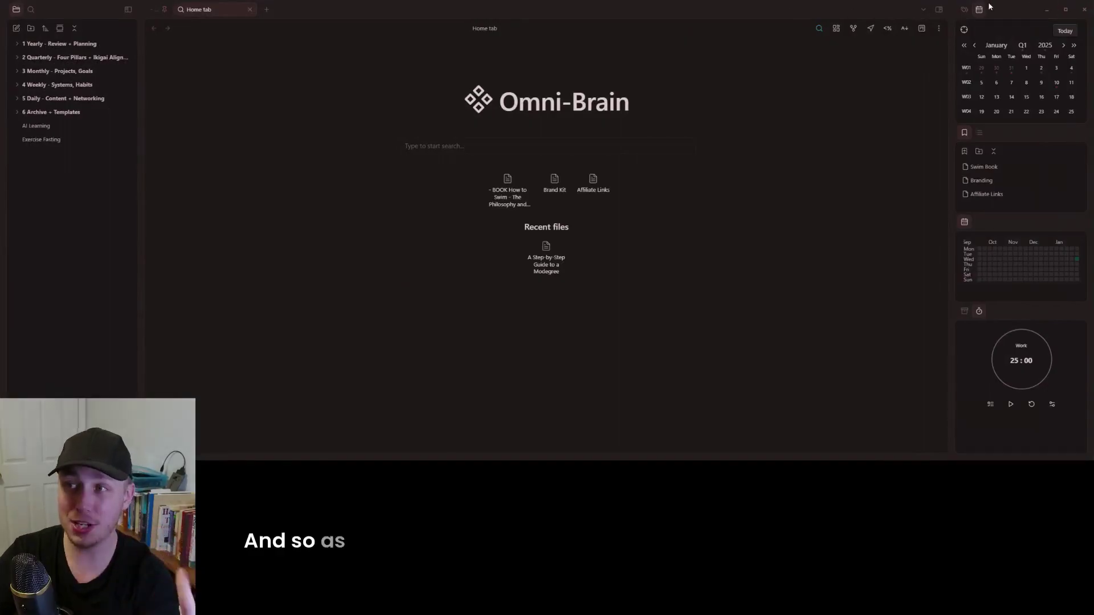
pyautogui.hotkey('alt', 'Tab')
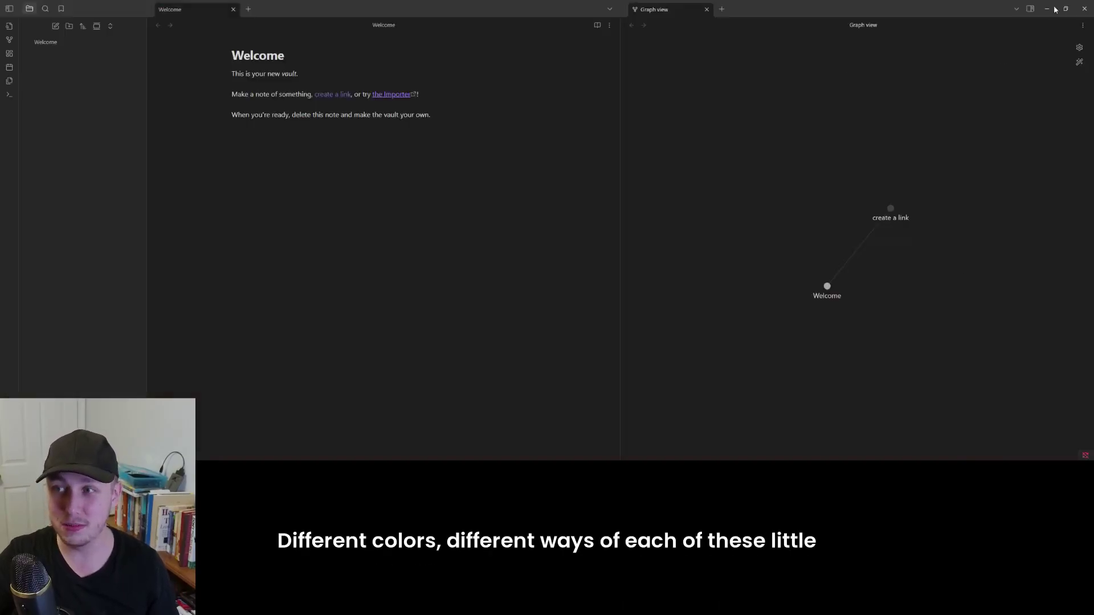
# - Expand the linked mentions sidebar in the new vault, and collapse and reopen the calendar sidebar in the Omni-Brain vault
pyautogui.click(1029, 7)
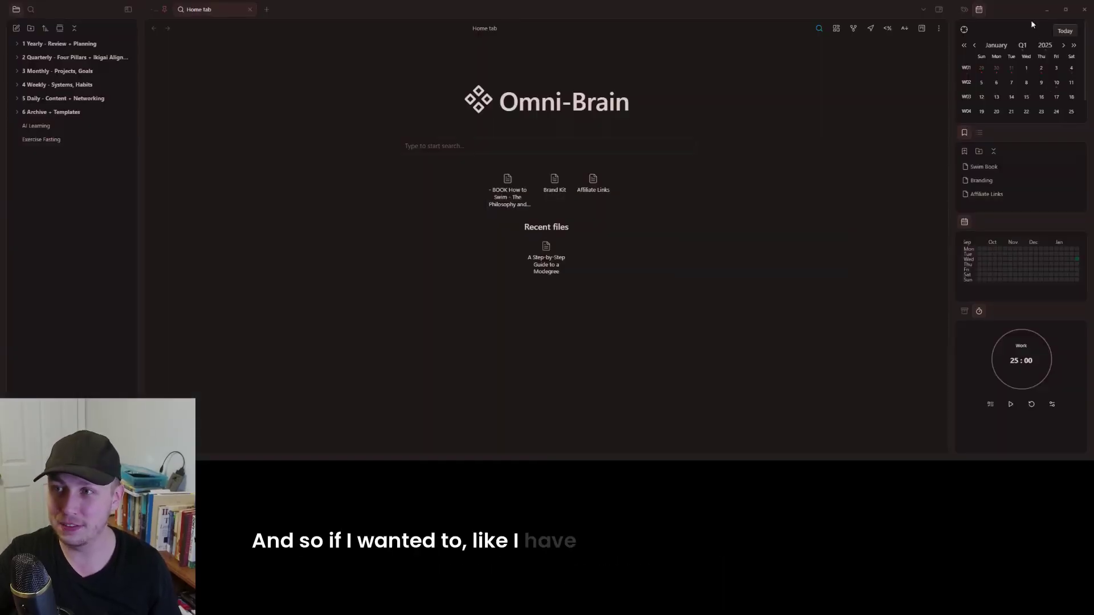
pyautogui.click(939, 9)
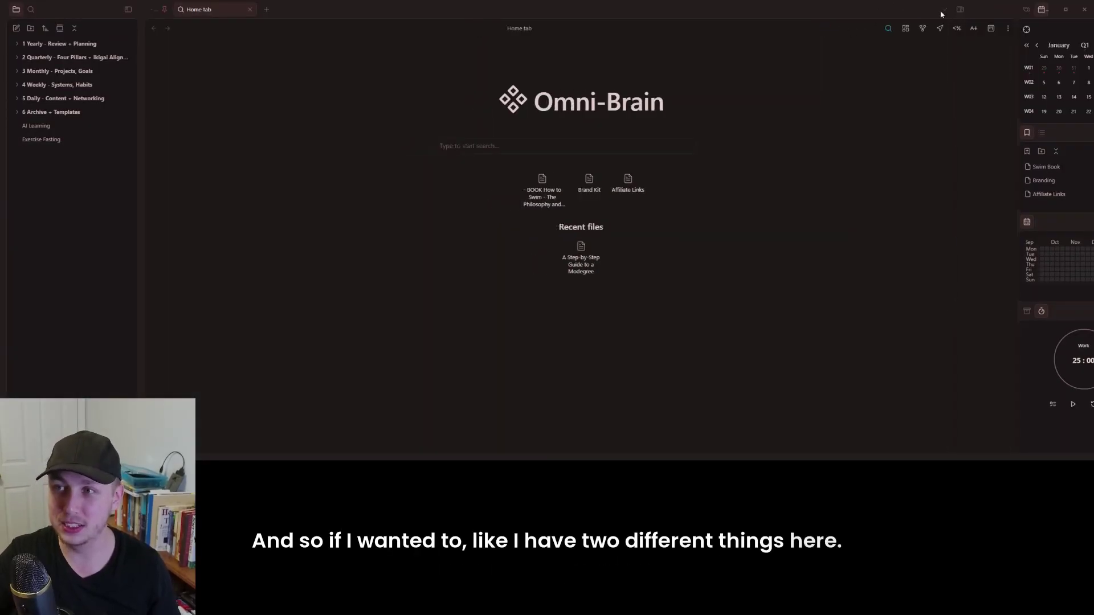
pyautogui.click(1029, 9)
pyautogui.hotkey('alt', 'Tab')
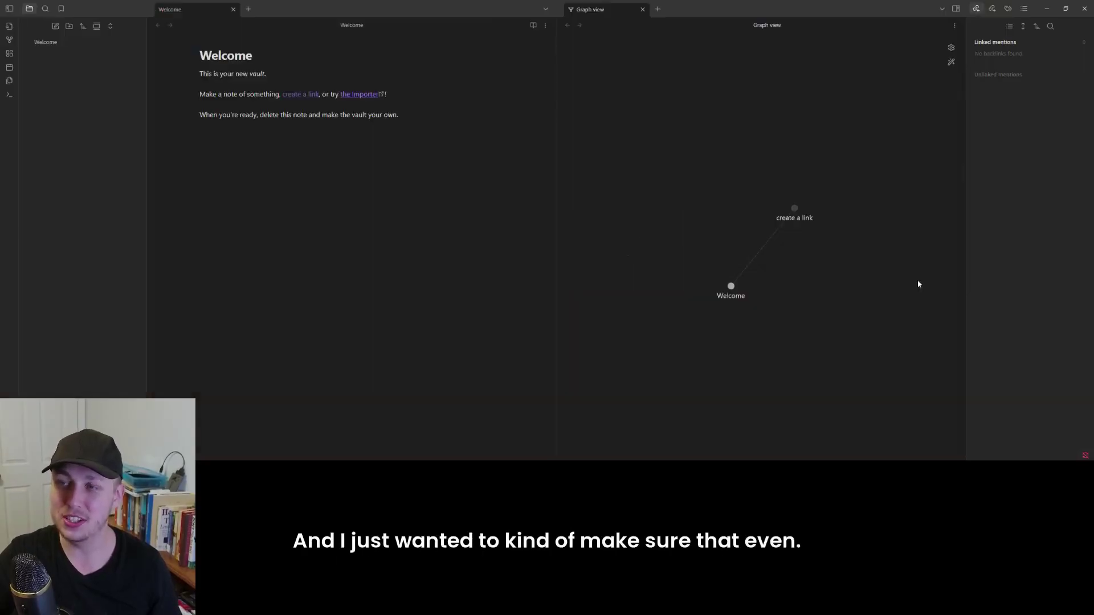
# - Look over the Omni-Brain vault's folders, expanding and collapsing "1 Yearly - Review + Planning", and return to the new vault
pyautogui.hotkey('alt', 'Tab')
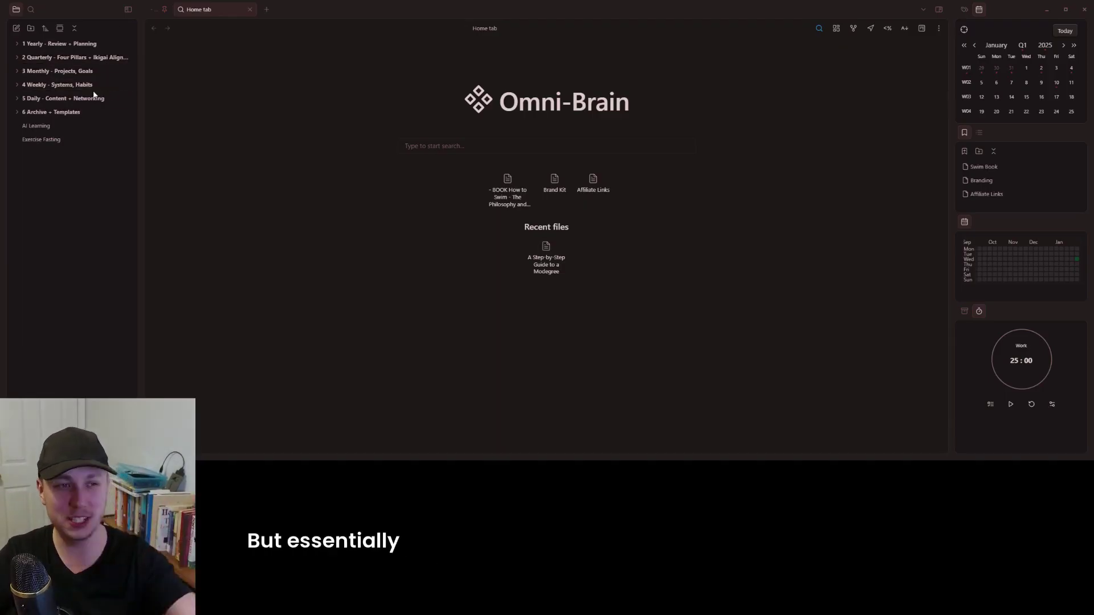
pyautogui.click(76, 45)
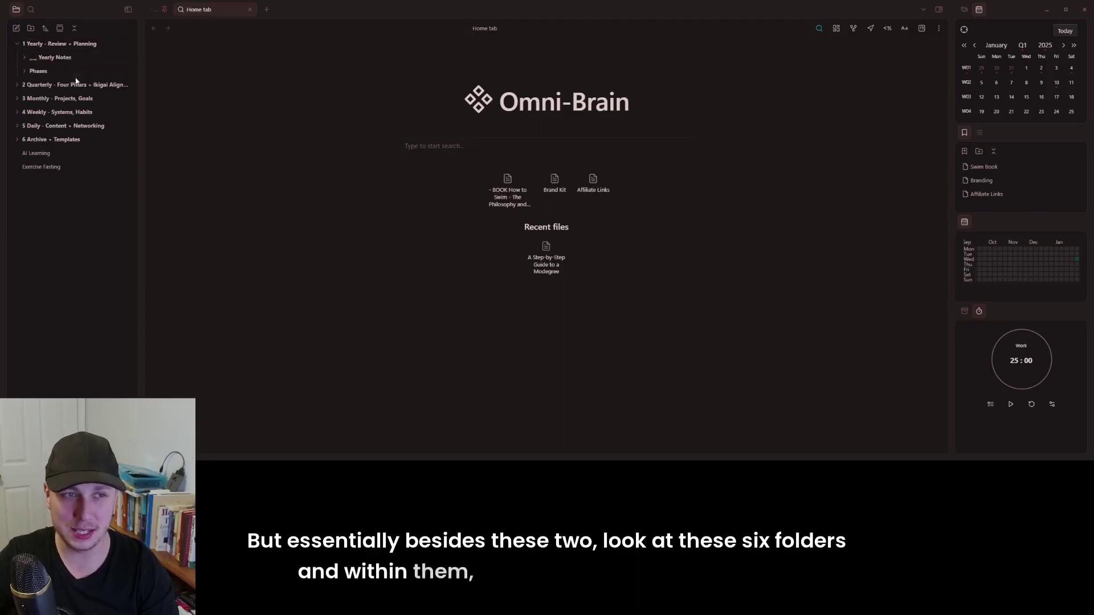
pyautogui.click(76, 45)
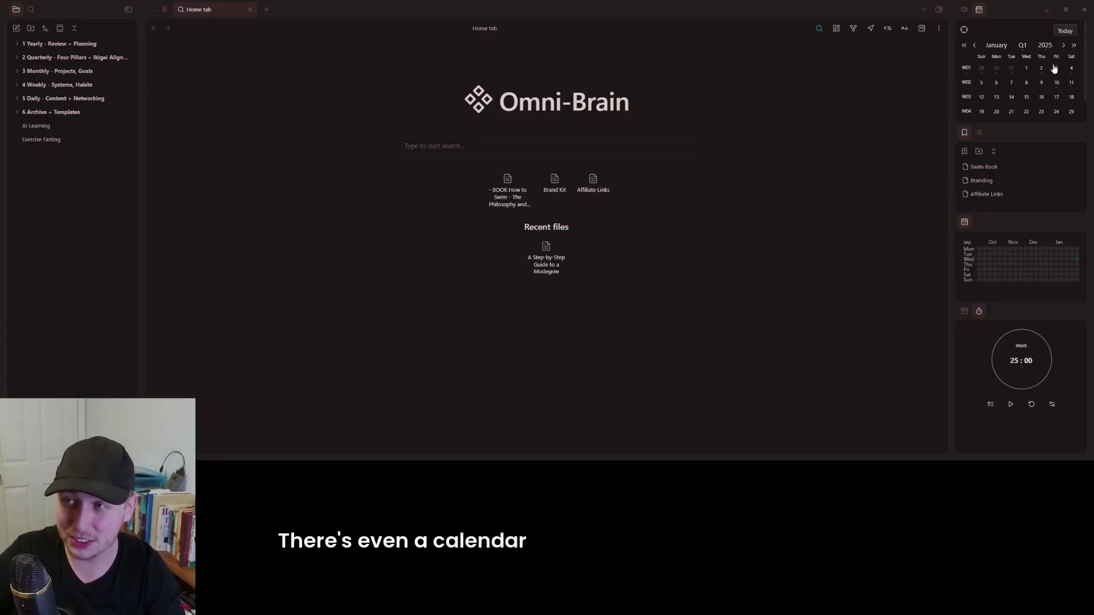
pyautogui.click(1047, 10)
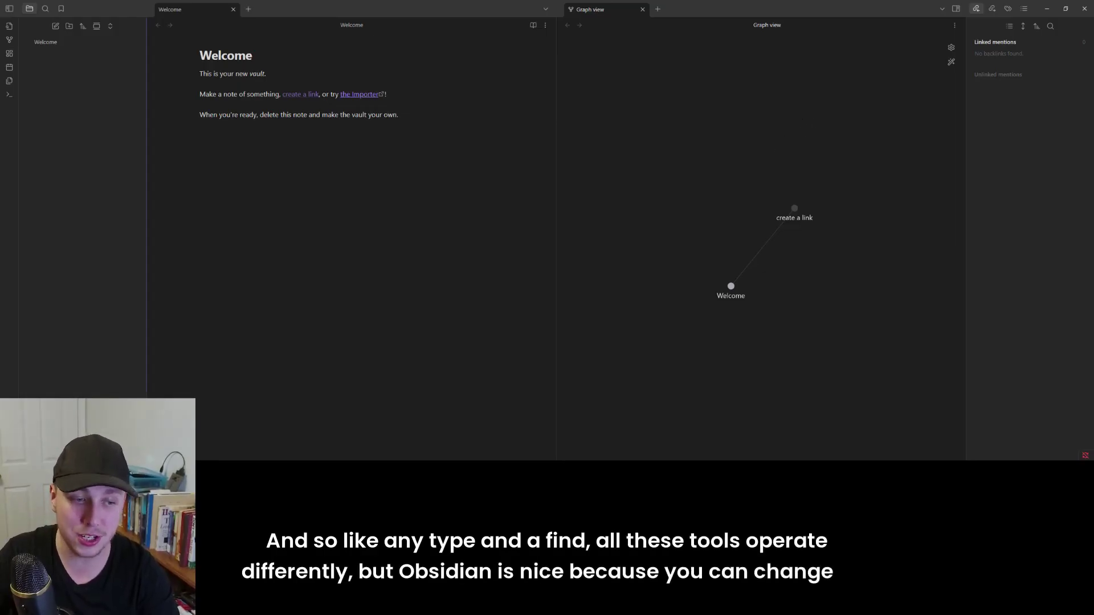
# - Turn on community plugins in the new vault's settings
pyautogui.hotkey('ctrl', ',')
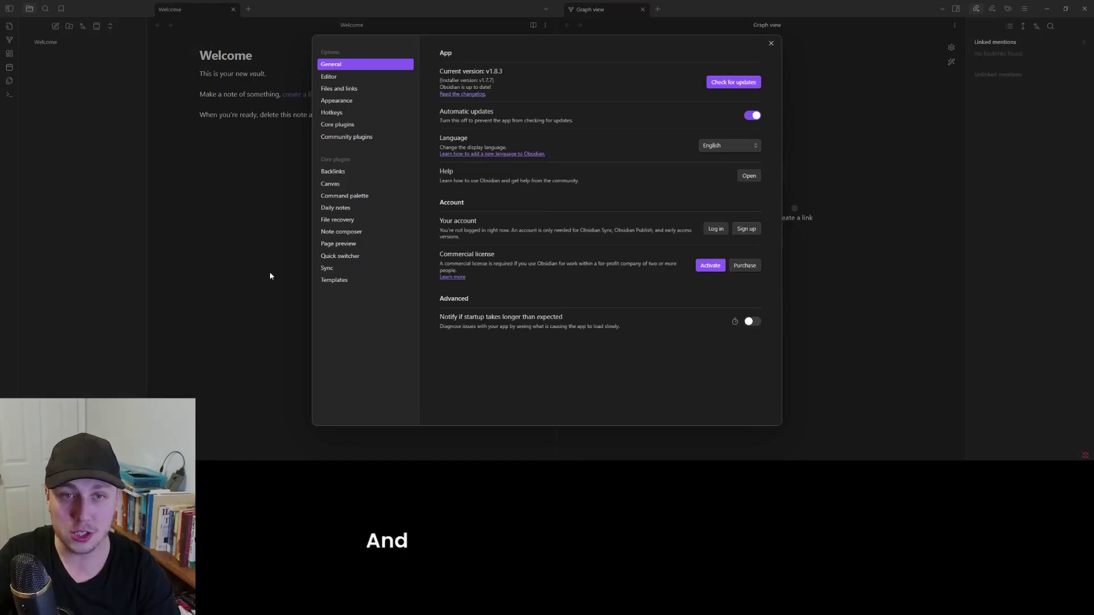
pyautogui.click(350, 137)
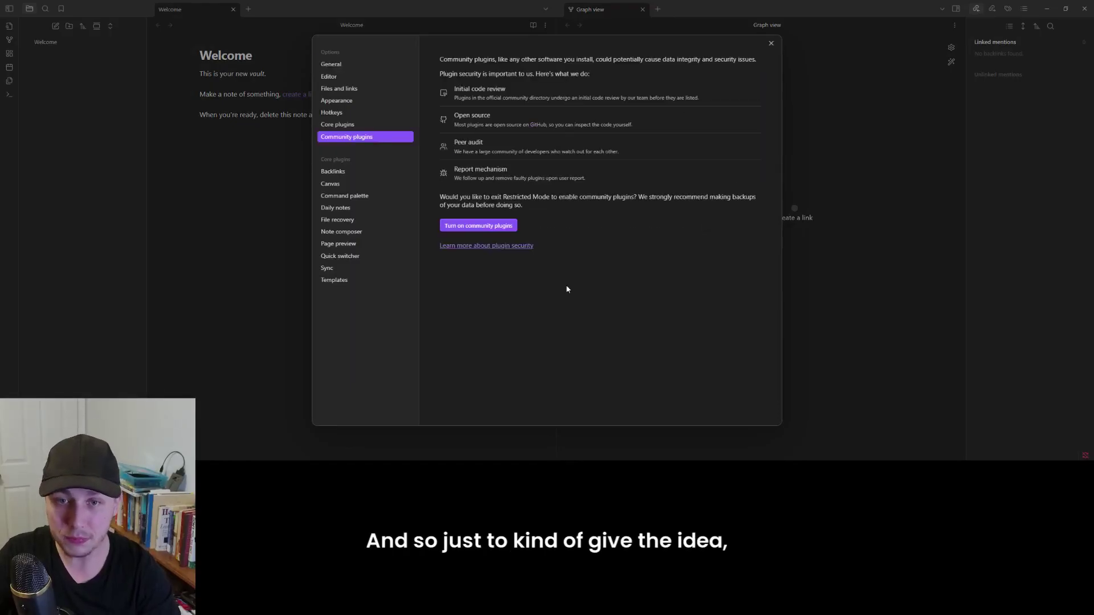
pyautogui.click(489, 226)
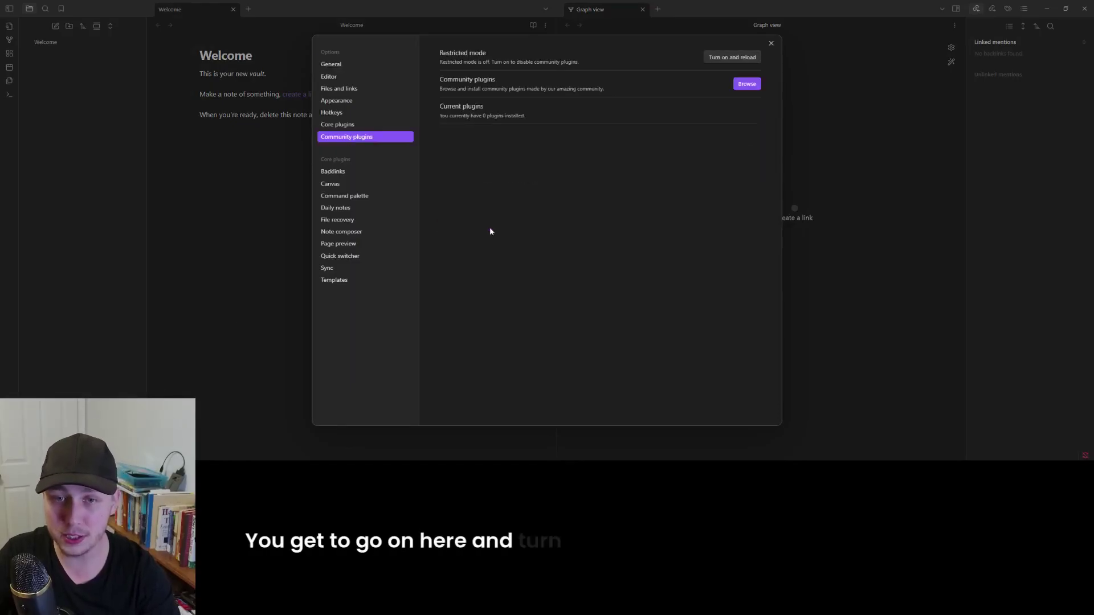
# - Browse the community plugins catalogue through its most popular entries and close the settings
pyautogui.click(739, 87)
pyautogui.scroll(-8, 570, 170)
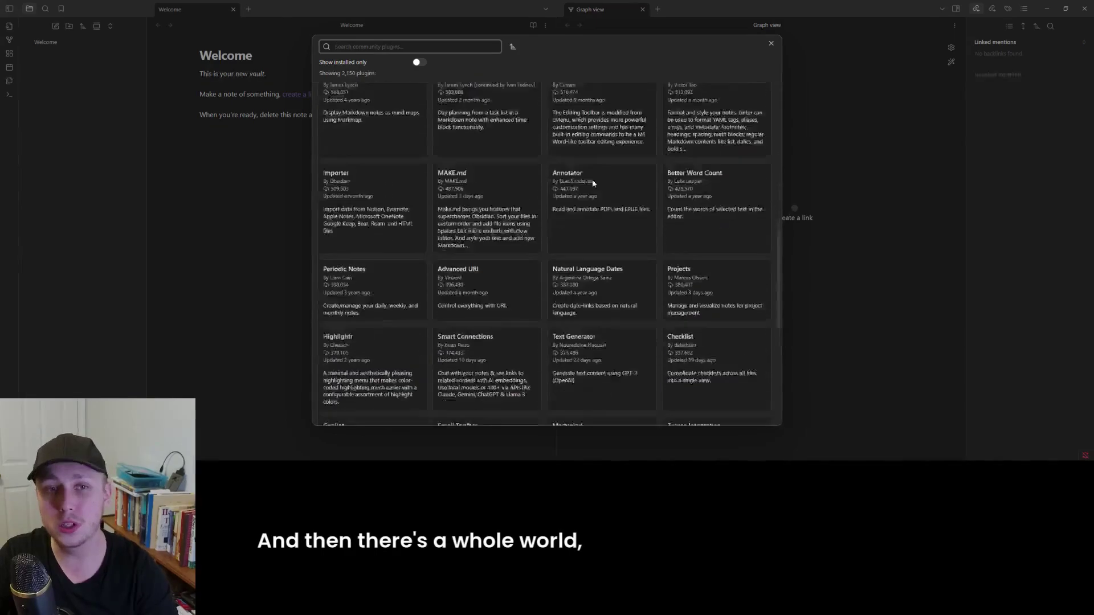
pyautogui.scroll(-4, 659, 196)
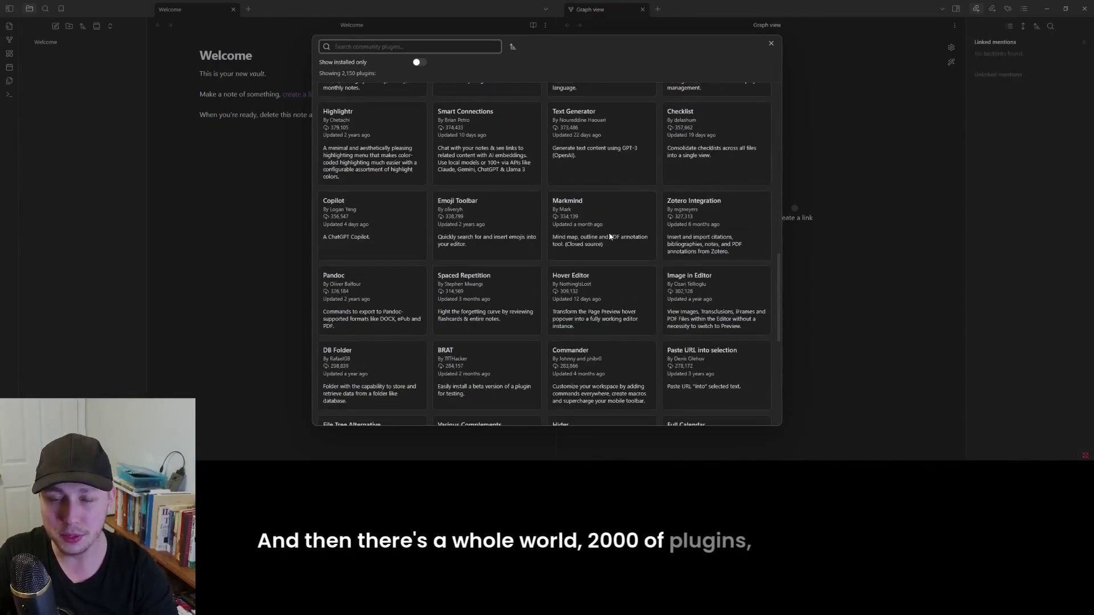
pyautogui.scroll(-1, 609, 233)
pyautogui.scroll(3, 609, 231)
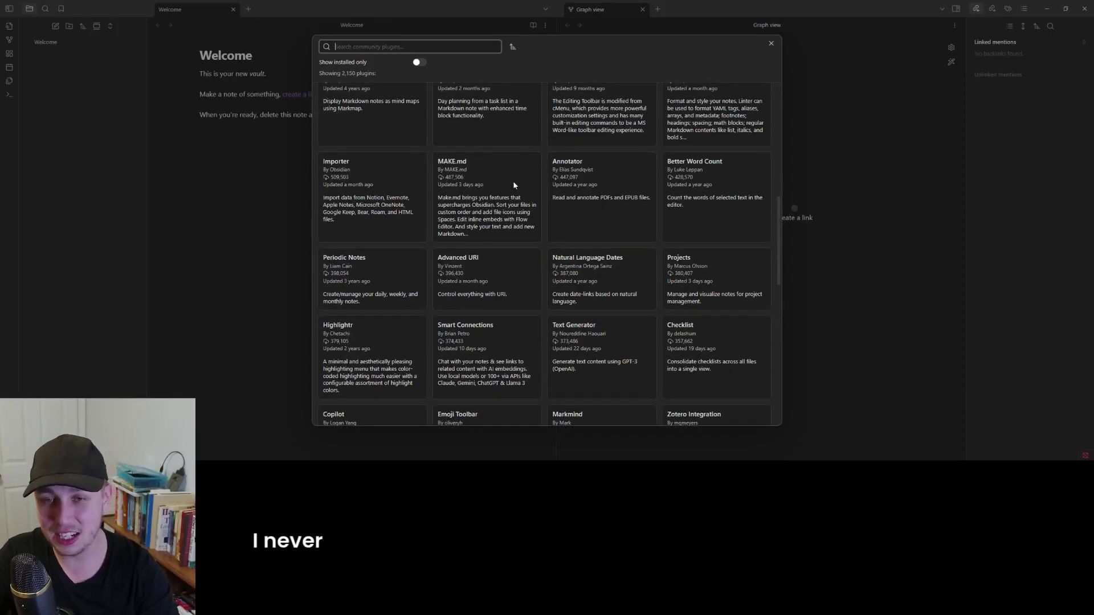
pyautogui.scroll(1, 485, 238)
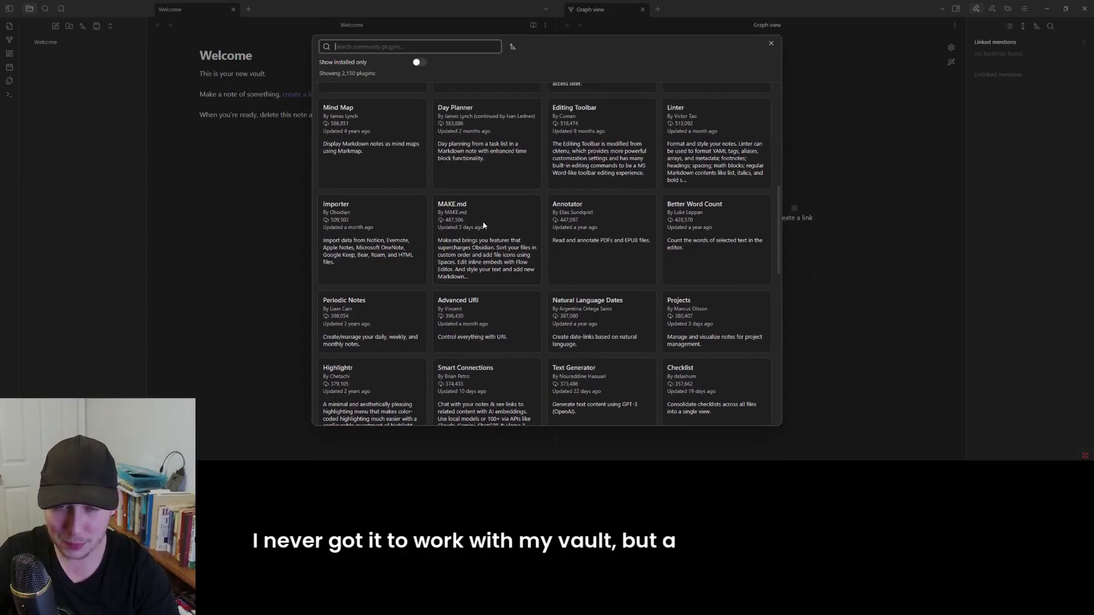
pyautogui.scroll(5, 483, 226)
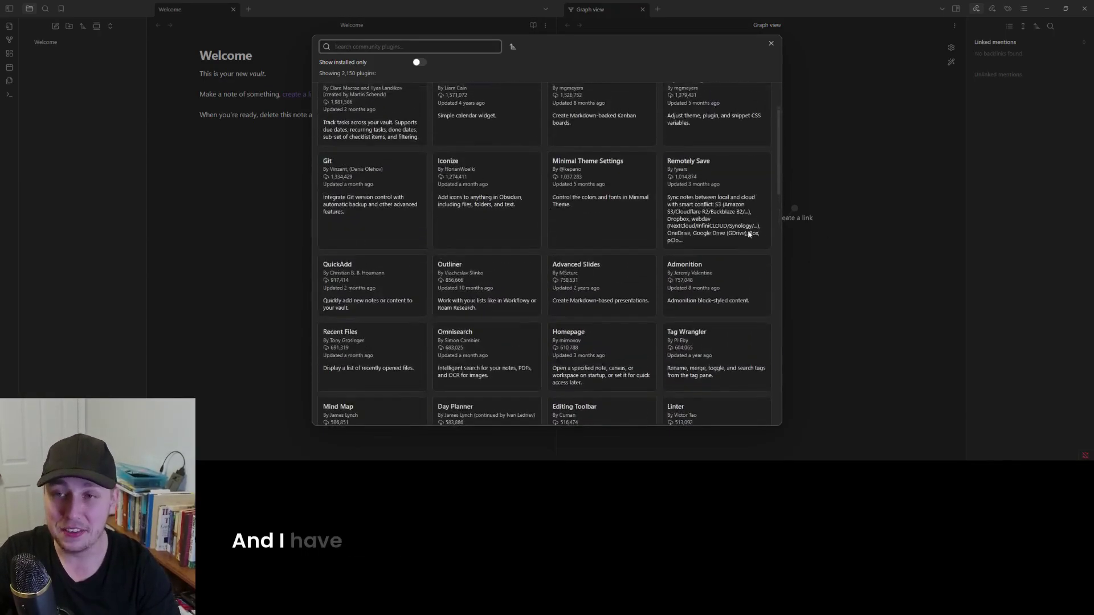
pyautogui.scroll(2, 747, 230)
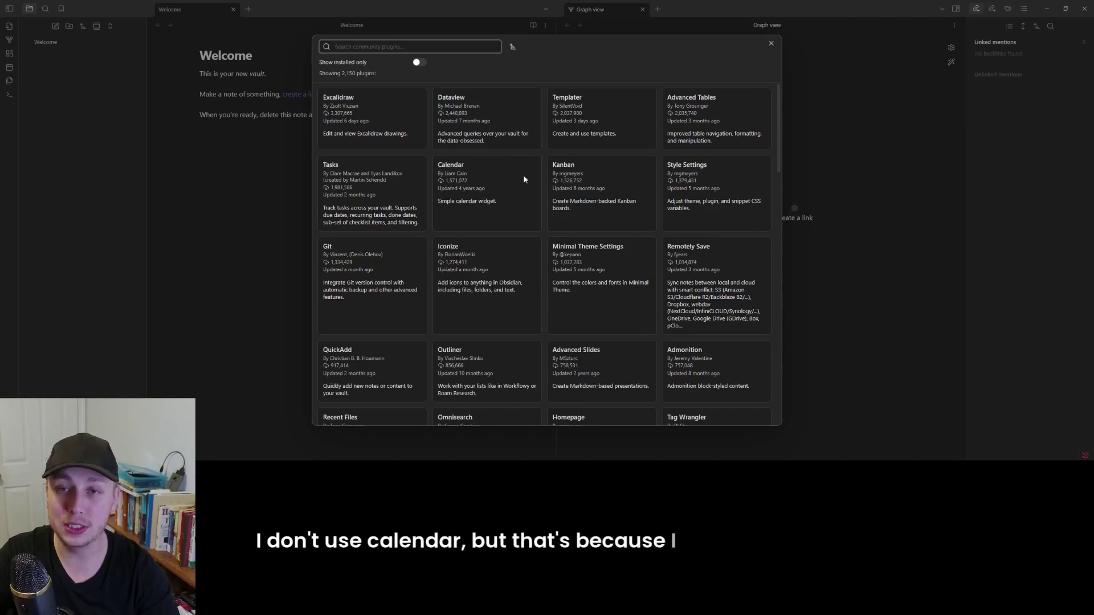
pyautogui.click(878, 189)
pyautogui.click(882, 186)
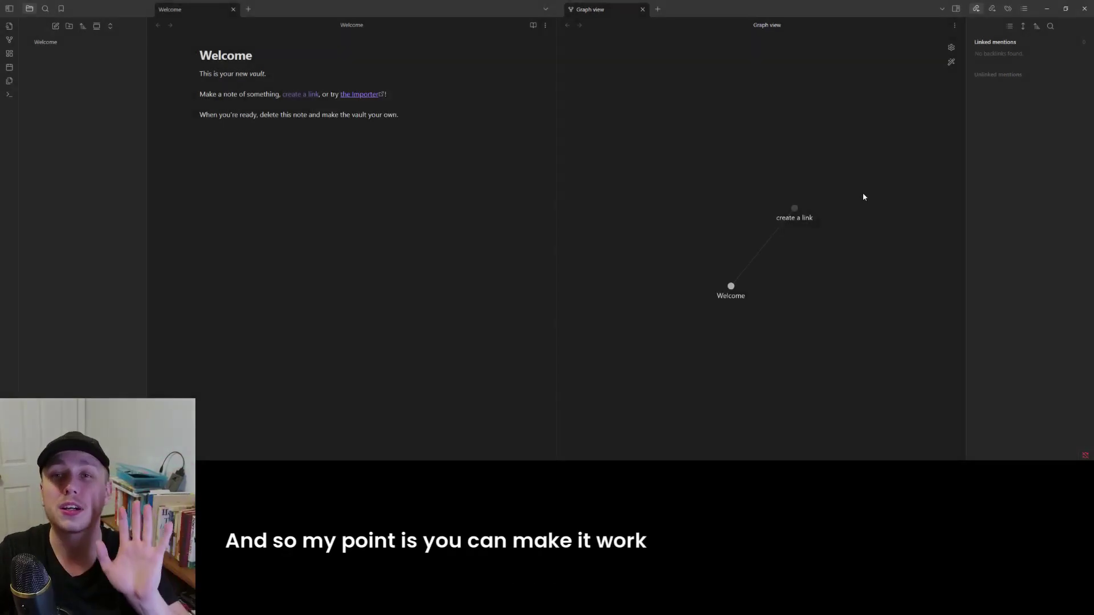
pyautogui.hotkey('alt', 'Tab')
pyautogui.click(824, 198)
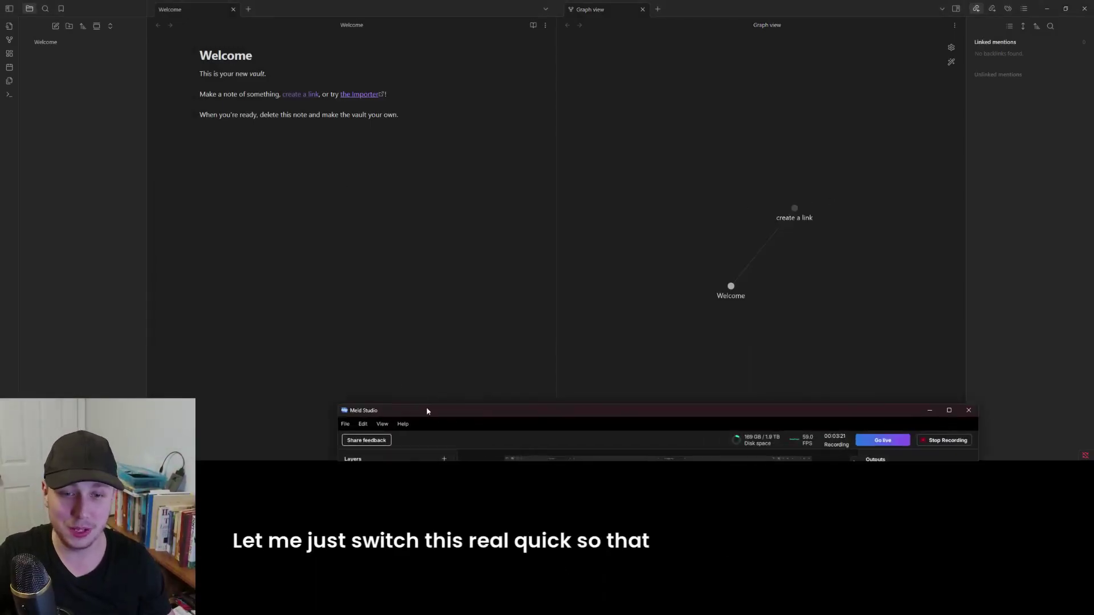
pyautogui.moveTo(427, 411); pyautogui.dragTo(533, 133)
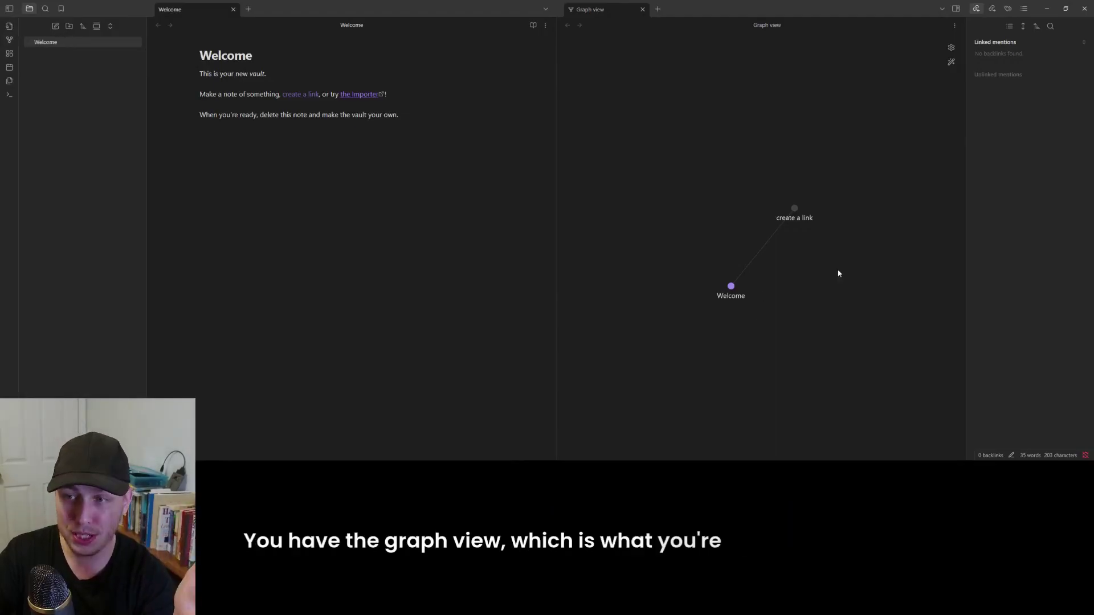
# - Create three new untitled notes in the new vault so they populate the graph view
pyautogui.click(53, 27)
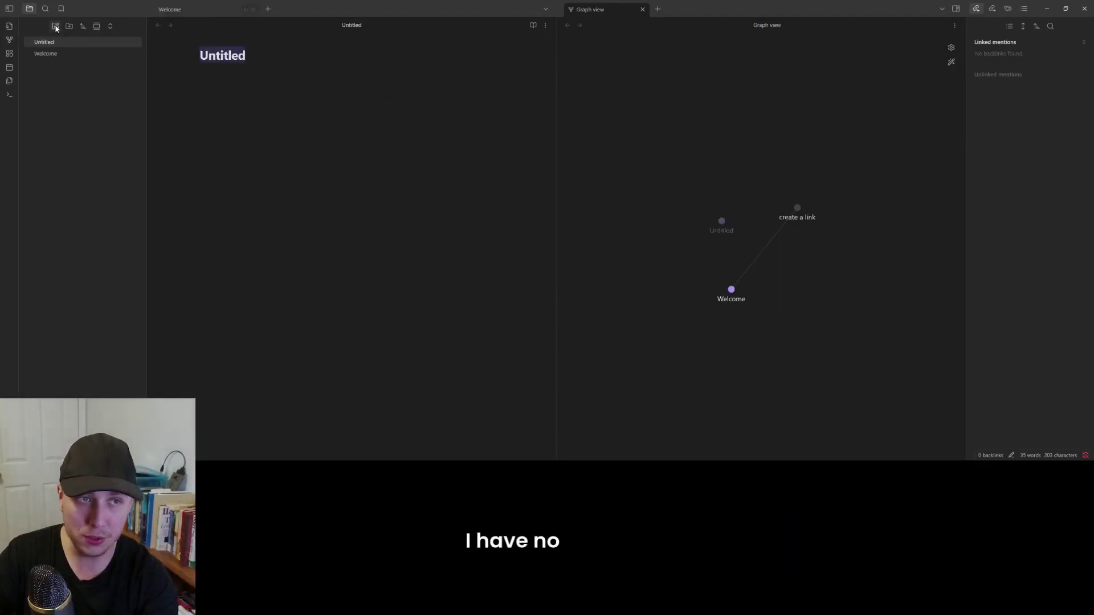
pyautogui.click(52, 28)
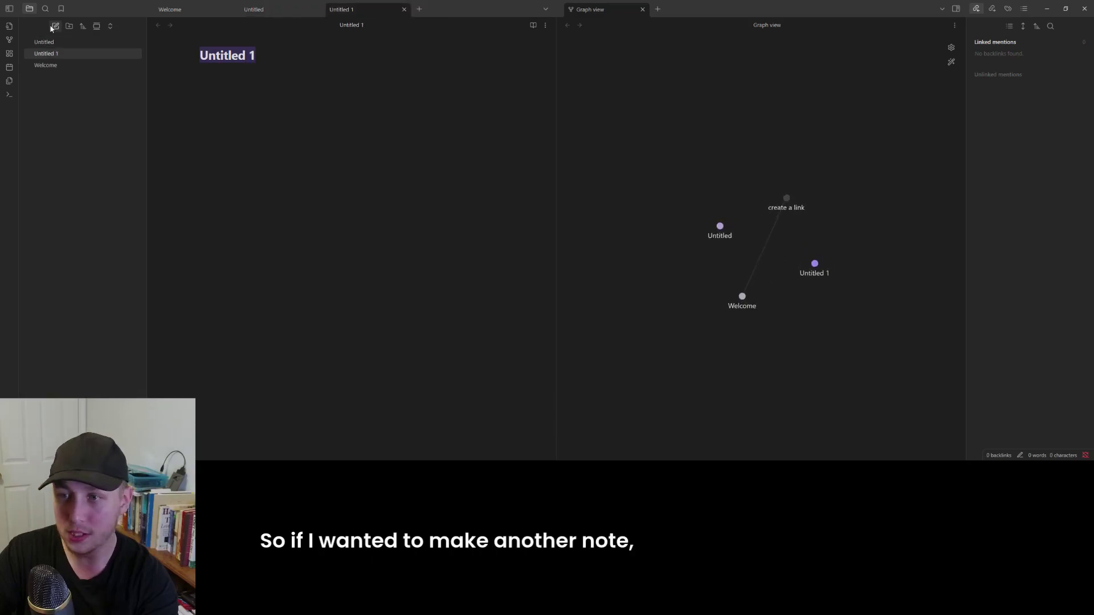
pyautogui.click(53, 27)
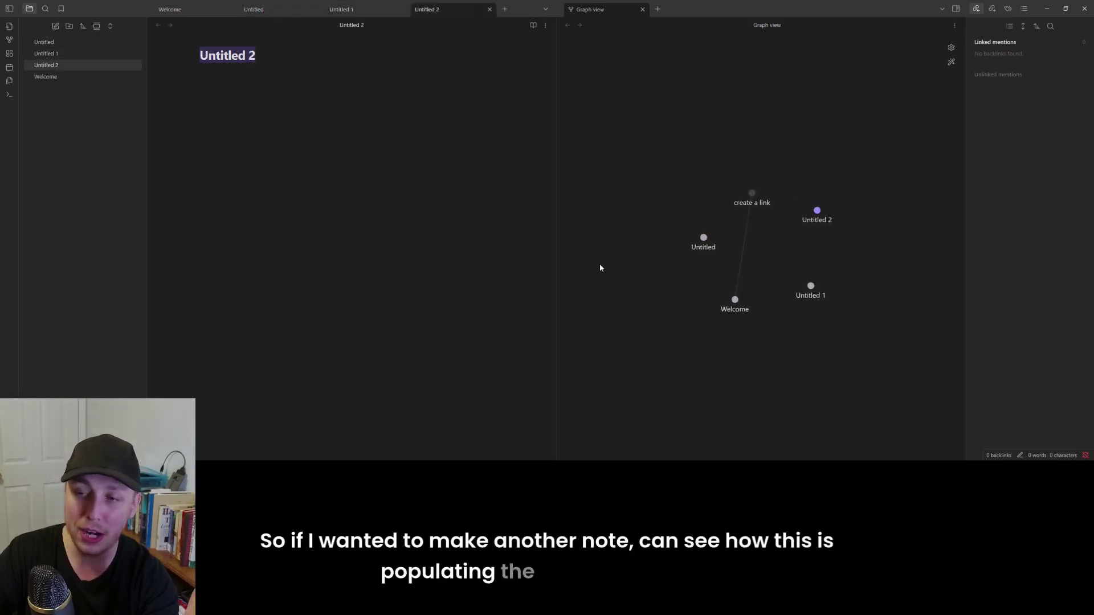
pyautogui.moveTo(838, 284); pyautogui.dragTo(767, 276)
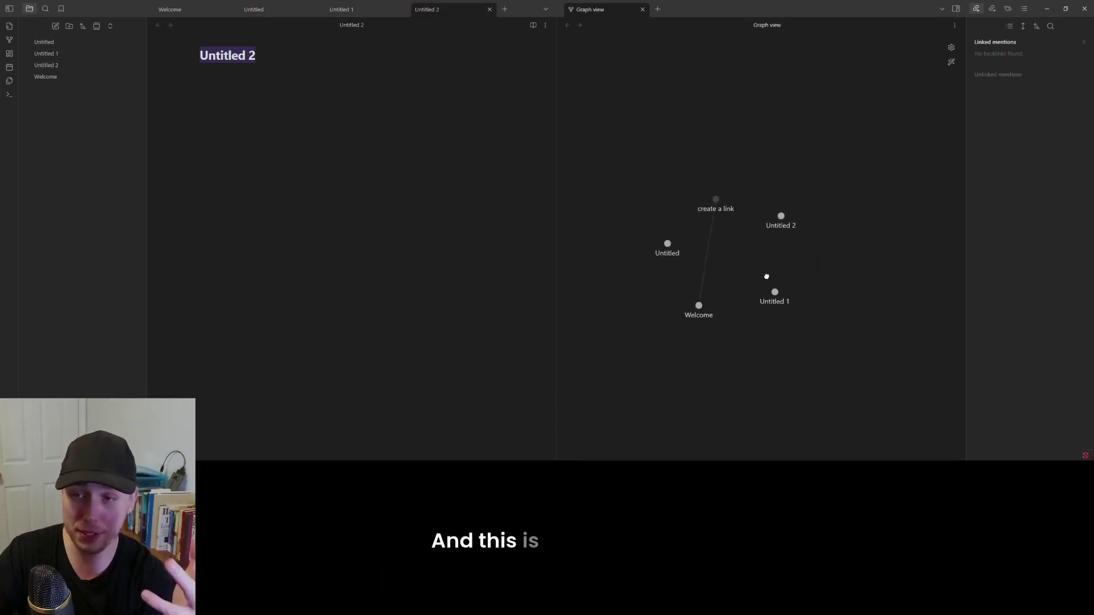
# - Open the Omni-Brain vault's graph view, examine its graph, bookmarks, activity heatmap and calendar, and return to the new vault
pyautogui.click(568, 451)
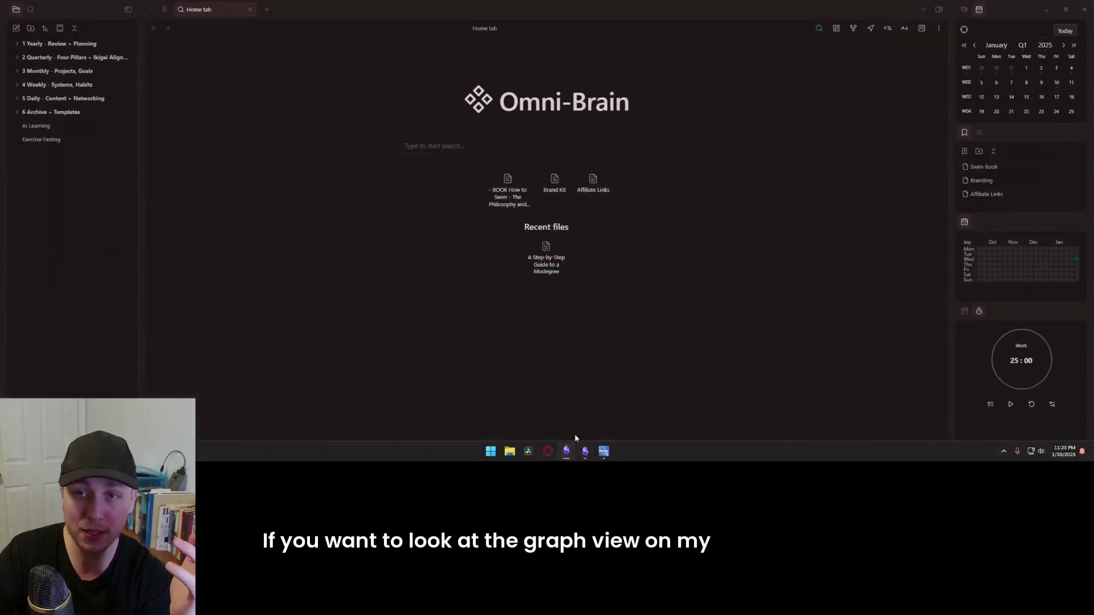
pyautogui.click(854, 29)
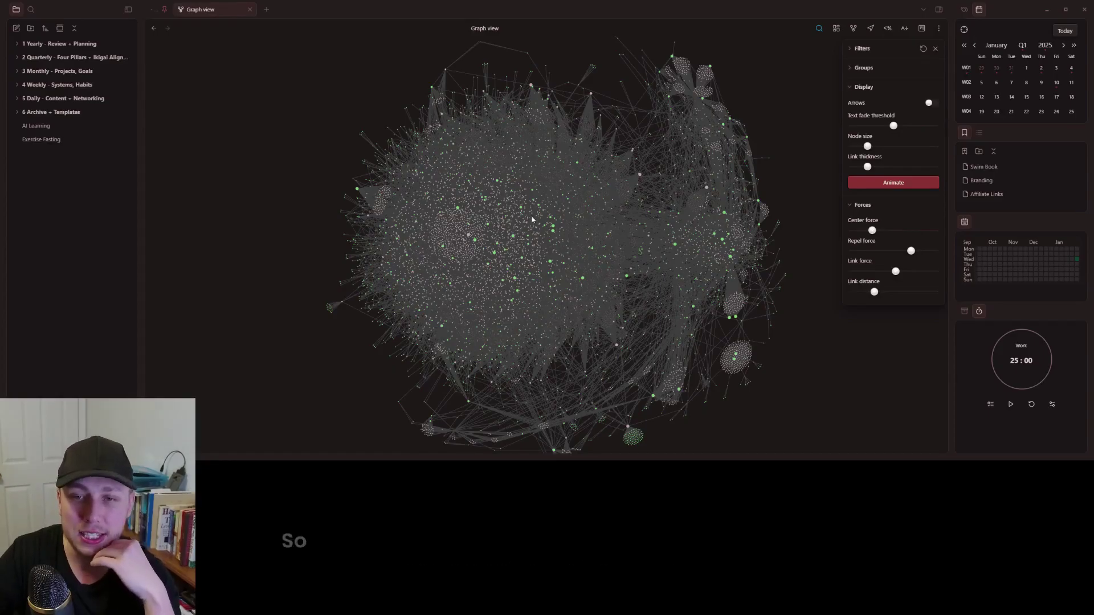
pyautogui.moveTo(538, 209)
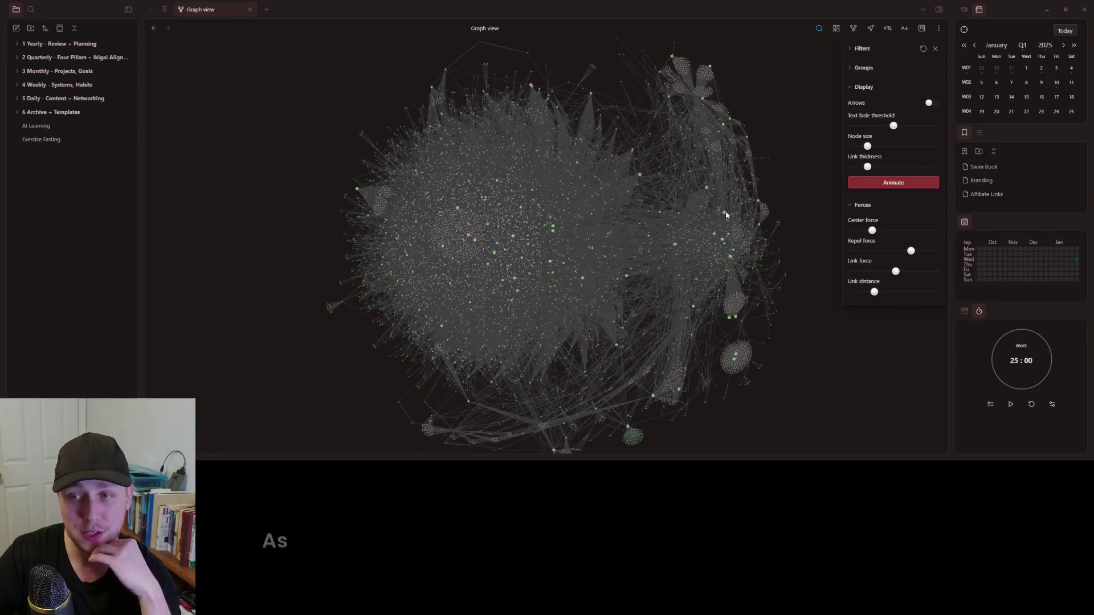
pyautogui.moveTo(726, 217)
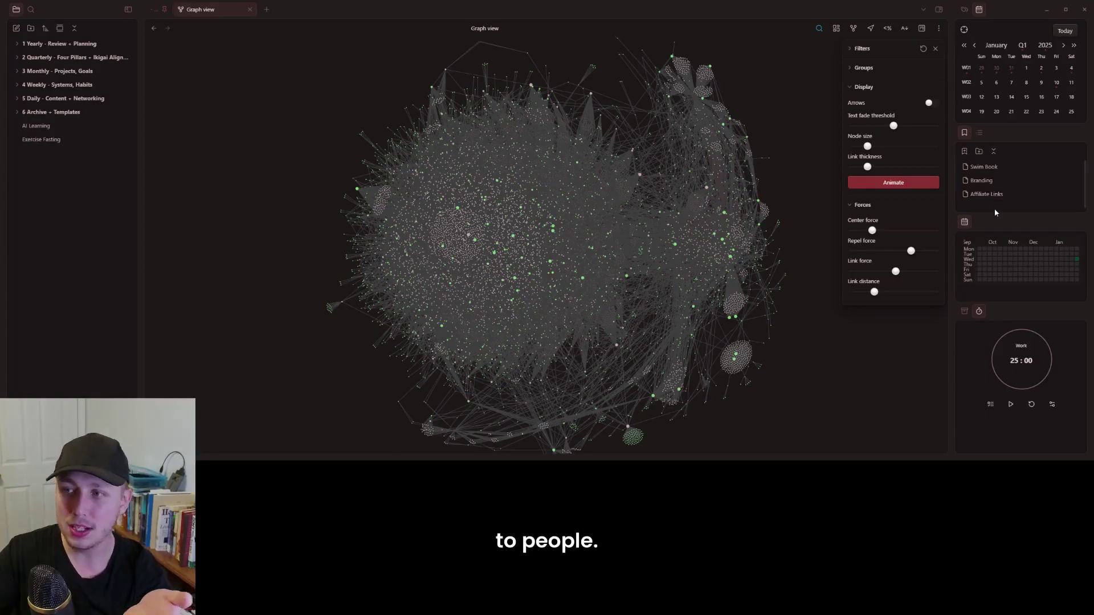
pyautogui.scroll(-1, 994, 195)
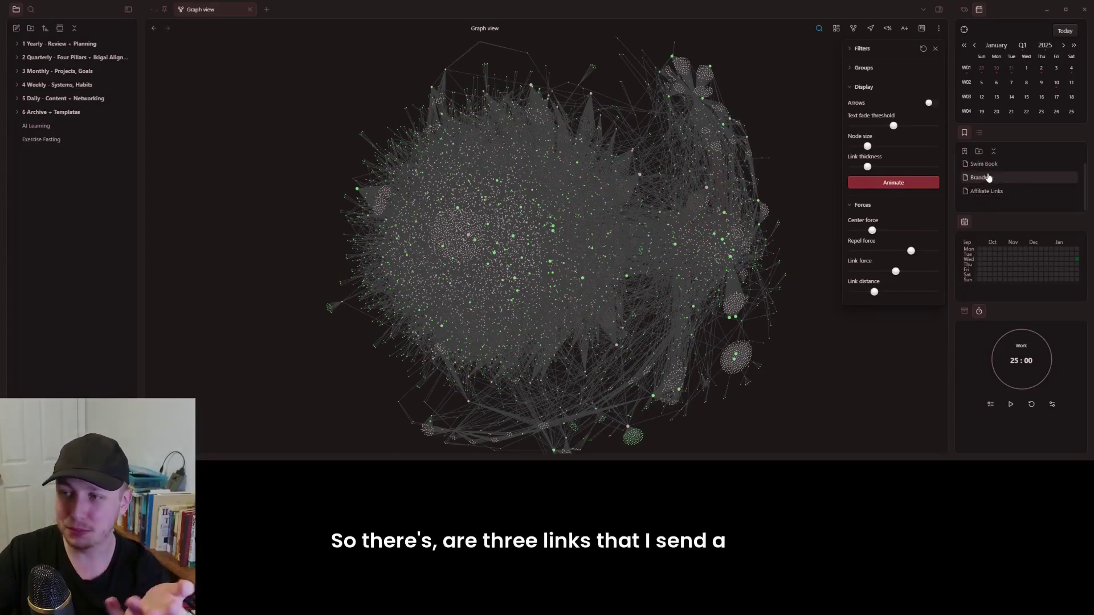
pyautogui.scroll(1, 989, 182)
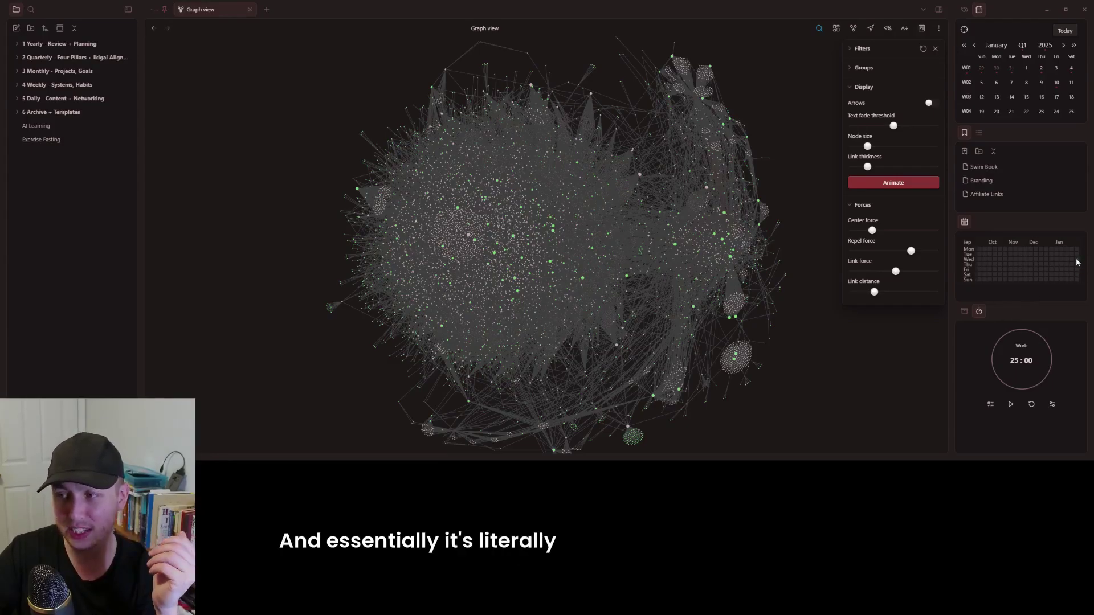
pyautogui.moveTo(1077, 281)
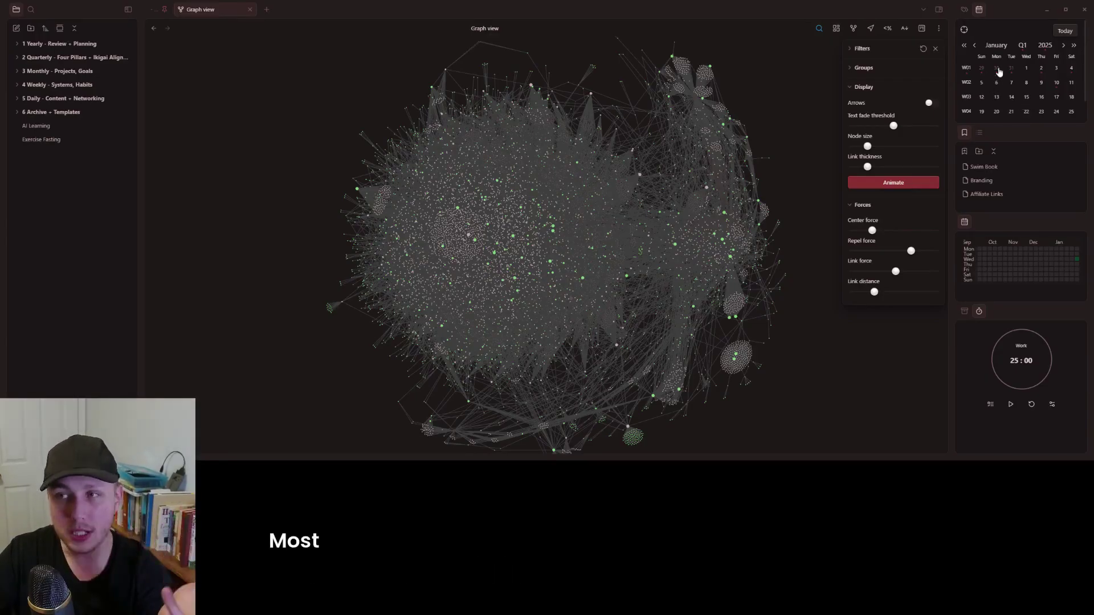
pyautogui.click(1047, 9)
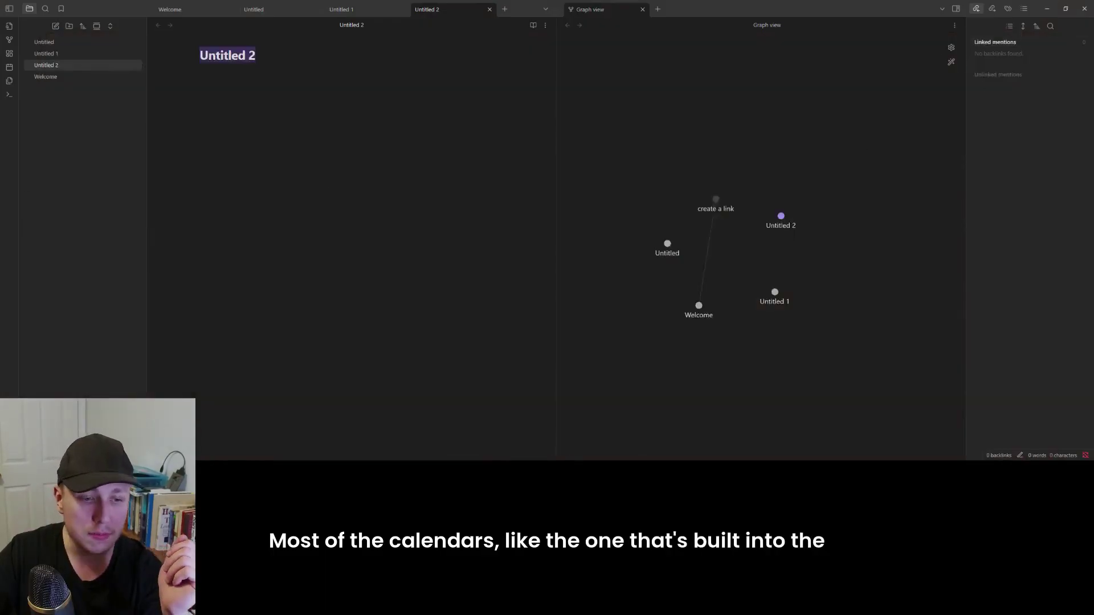
# - Examine the Calendar plugin's page in the community plugins catalogue and close the settings
pyautogui.hotkey('ctrl', ',')
pyautogui.click(751, 84)
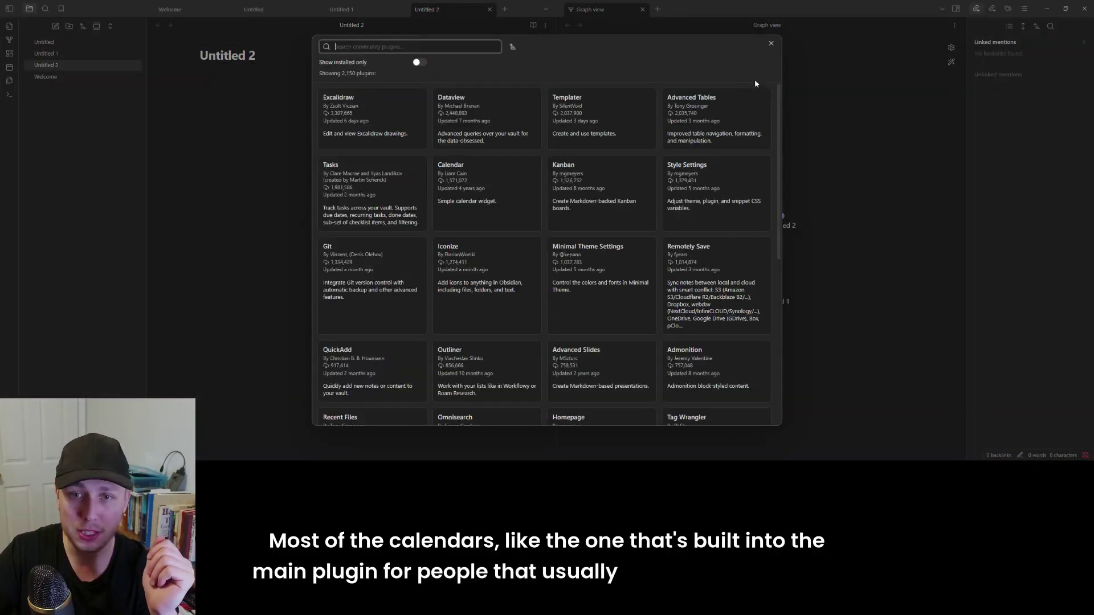
pyautogui.click(492, 192)
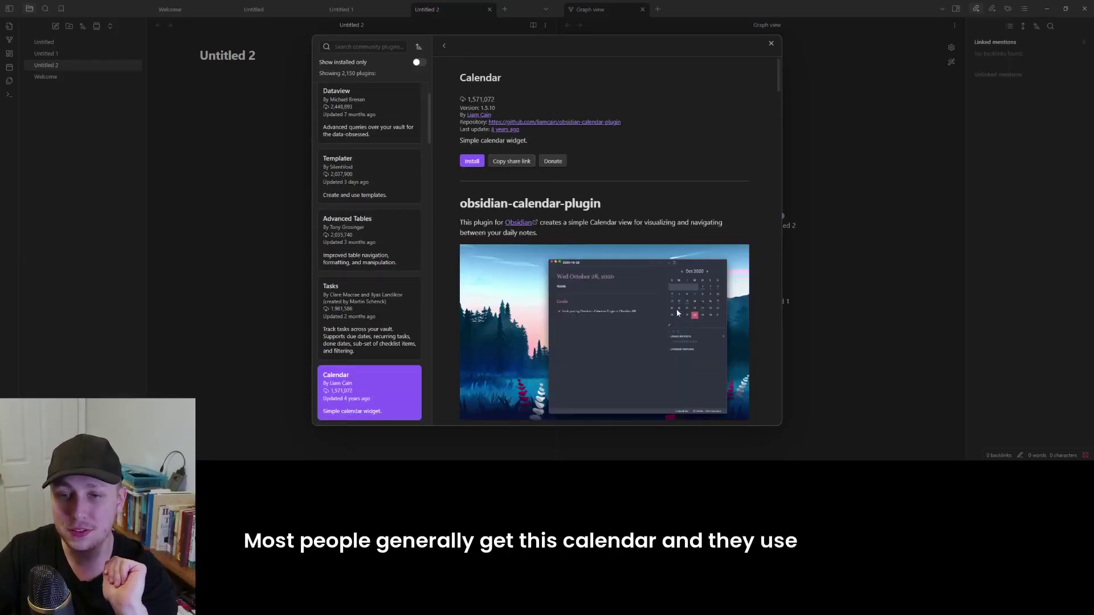
pyautogui.click(168, 146)
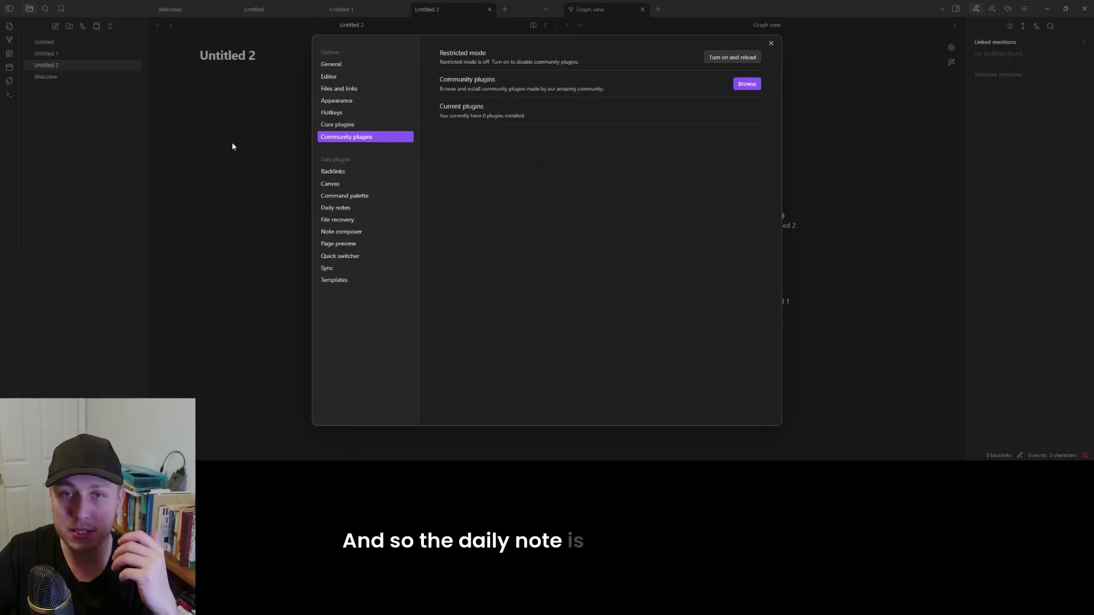
pyautogui.click(233, 146)
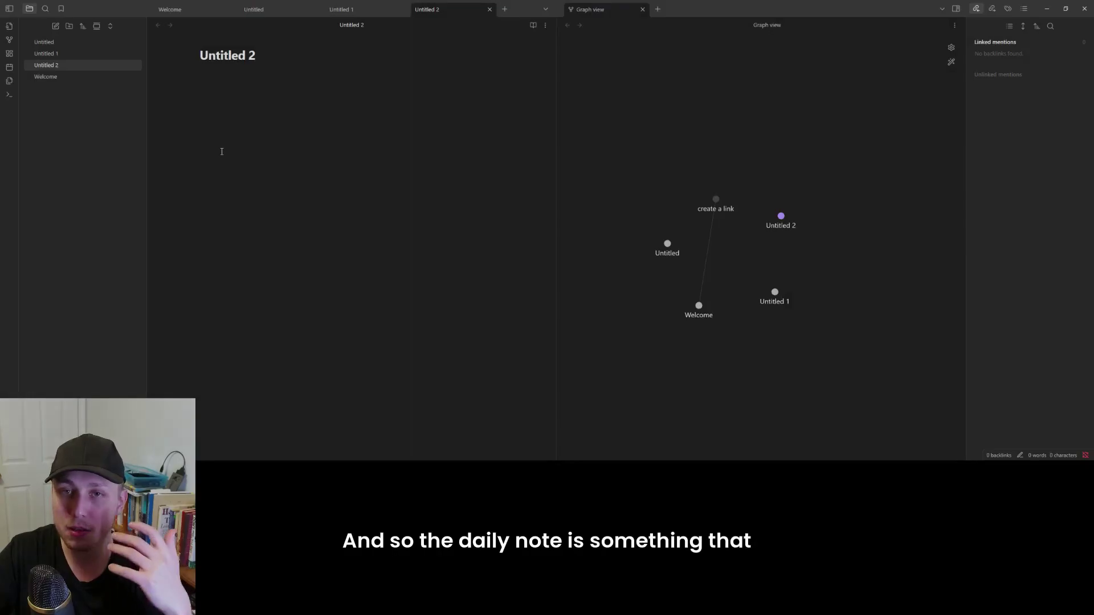
# - Create today's daily note, 2025-01-30, in the new vault
pyautogui.click(10, 67)
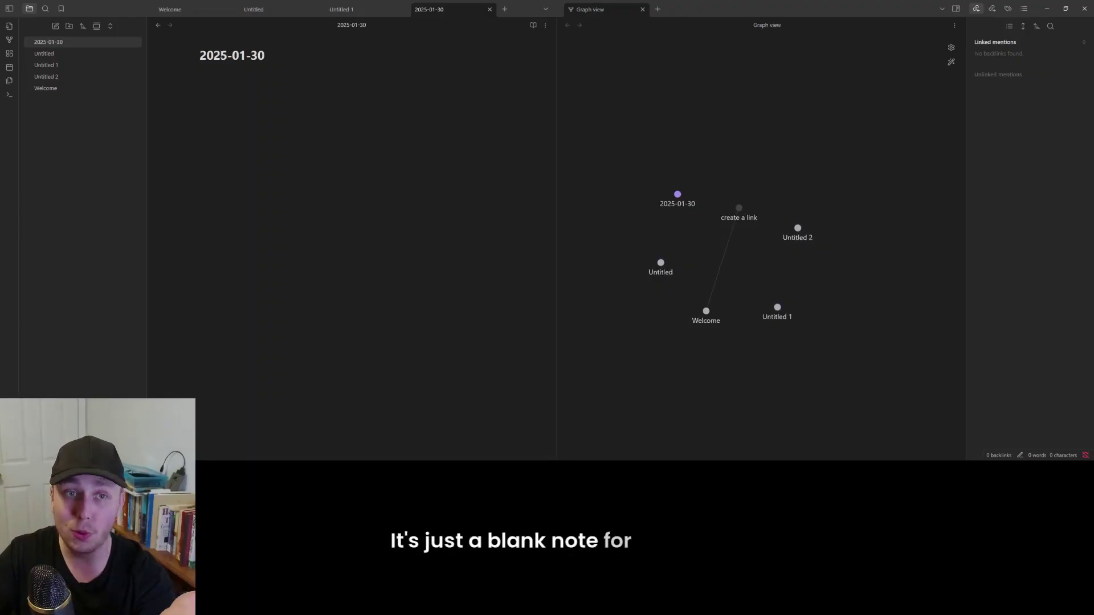
pyautogui.tripleClick(221, 55)
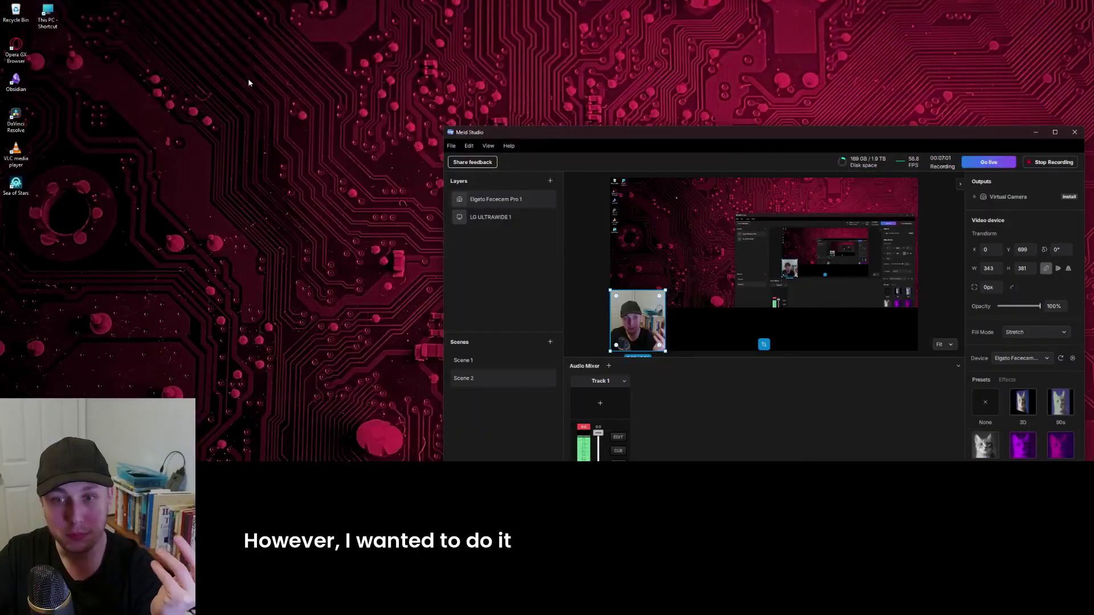
# - Switch to the Omni-Brain vault, open a home tab, and examine the sidebar's outline and bookmarks
pyautogui.moveTo(538, 447)
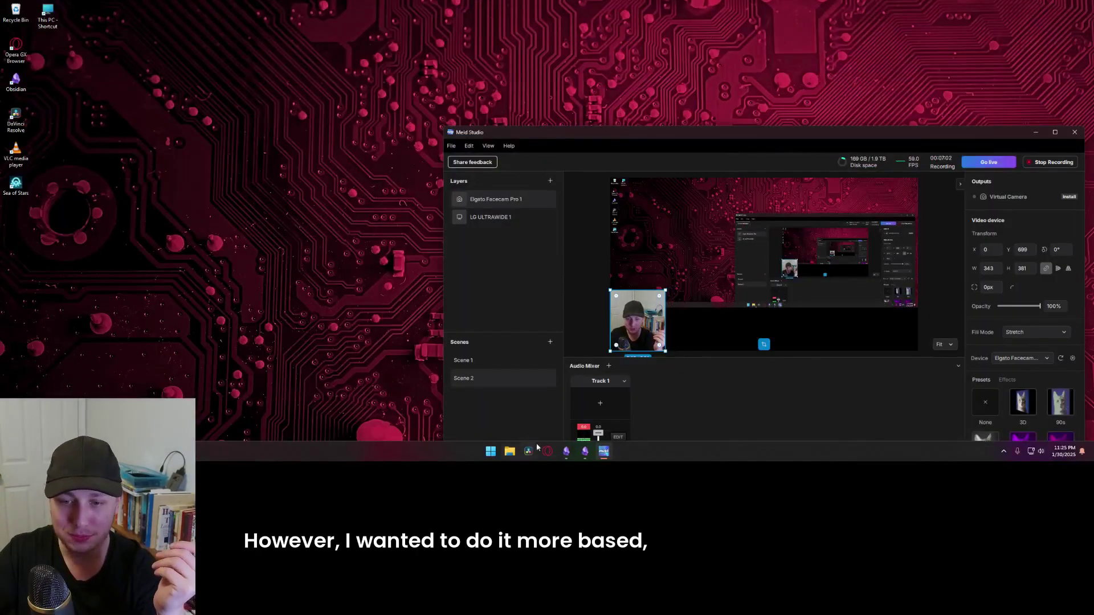
pyautogui.click(584, 452)
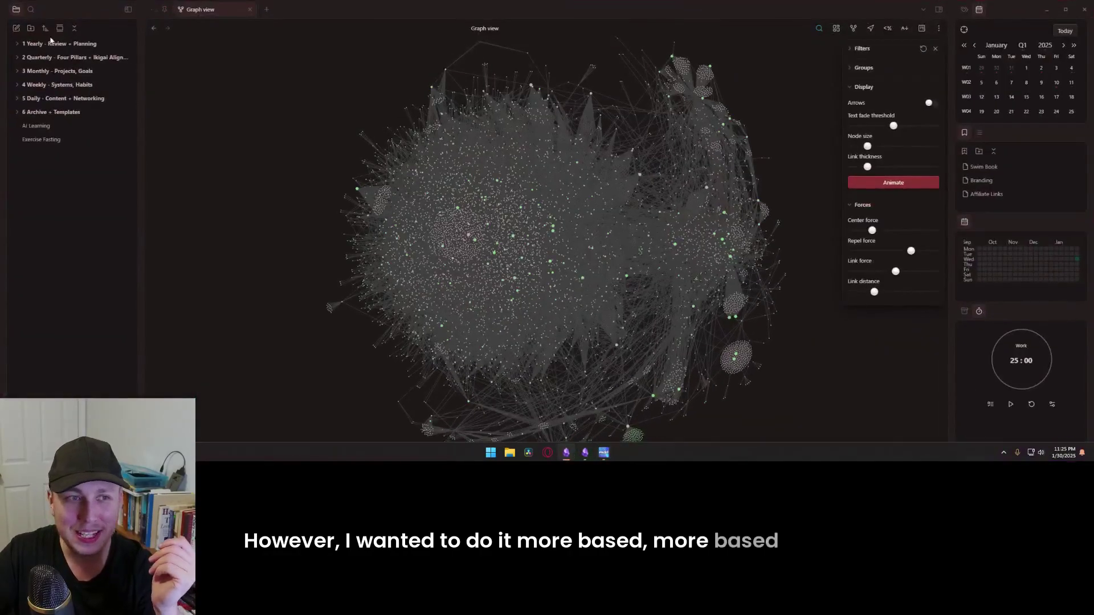
pyautogui.click(266, 9)
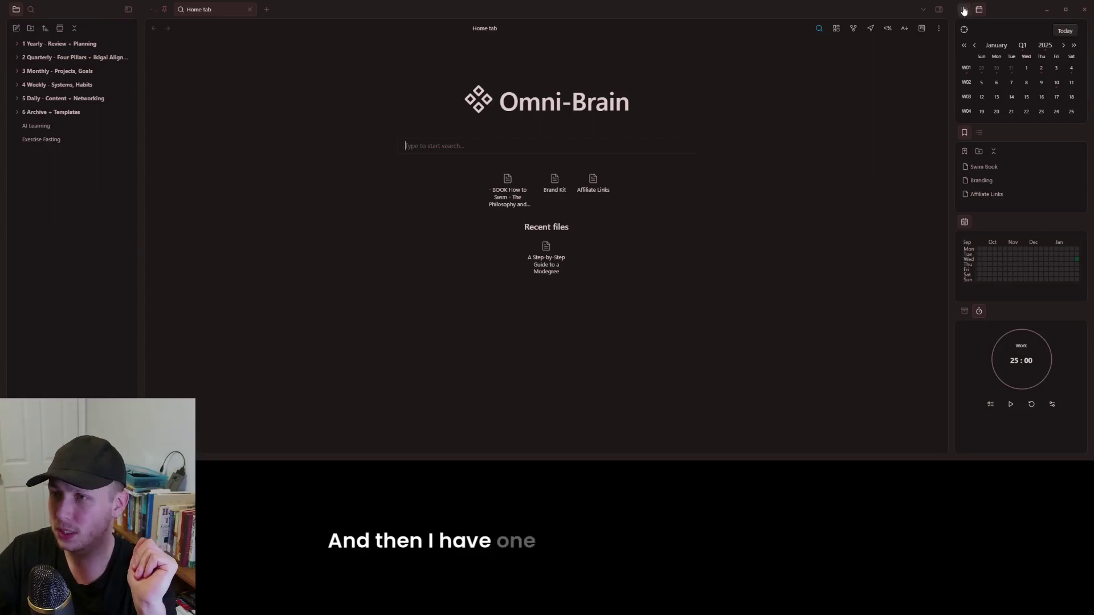
pyautogui.click(980, 132)
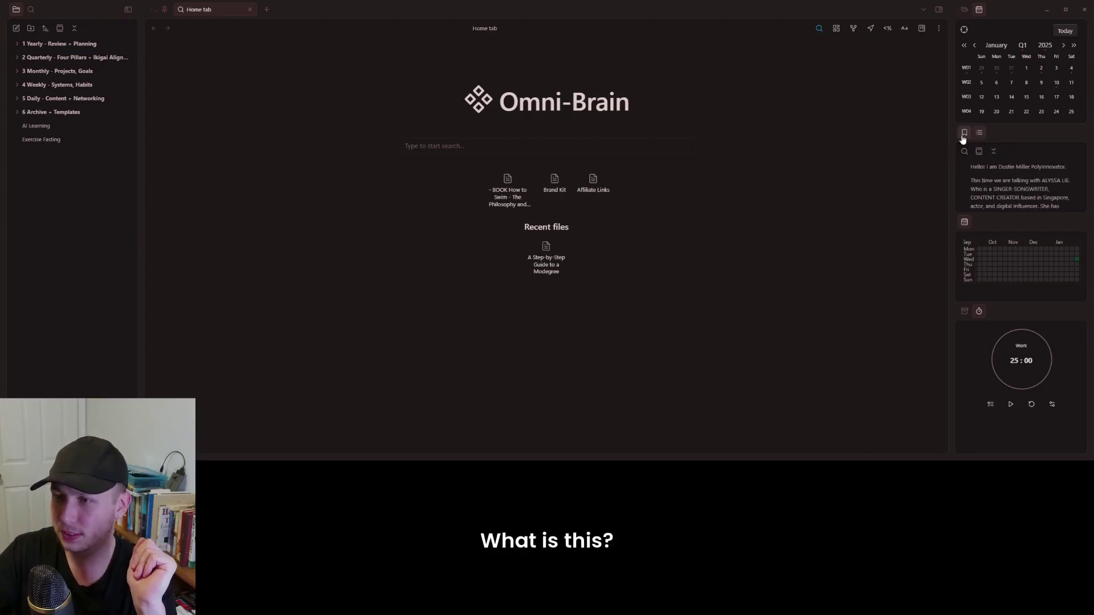
pyautogui.click(965, 135)
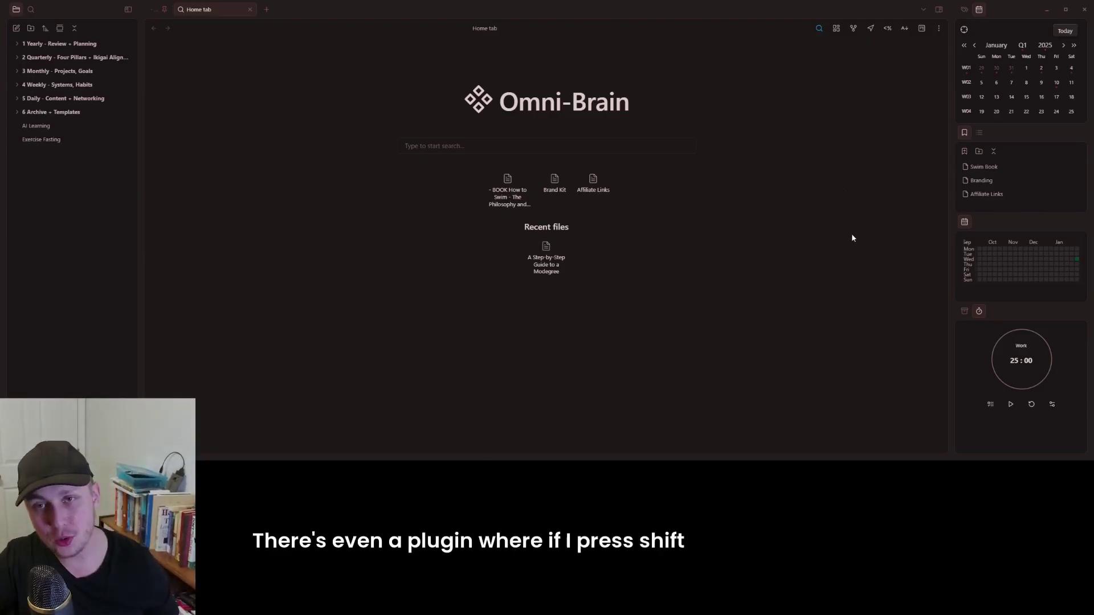
# - Browse the Omni-Brain vault's command palette down to the Journals commands, close it, and return to the new vault
pyautogui.press('shift')
pyautogui.press('shift')
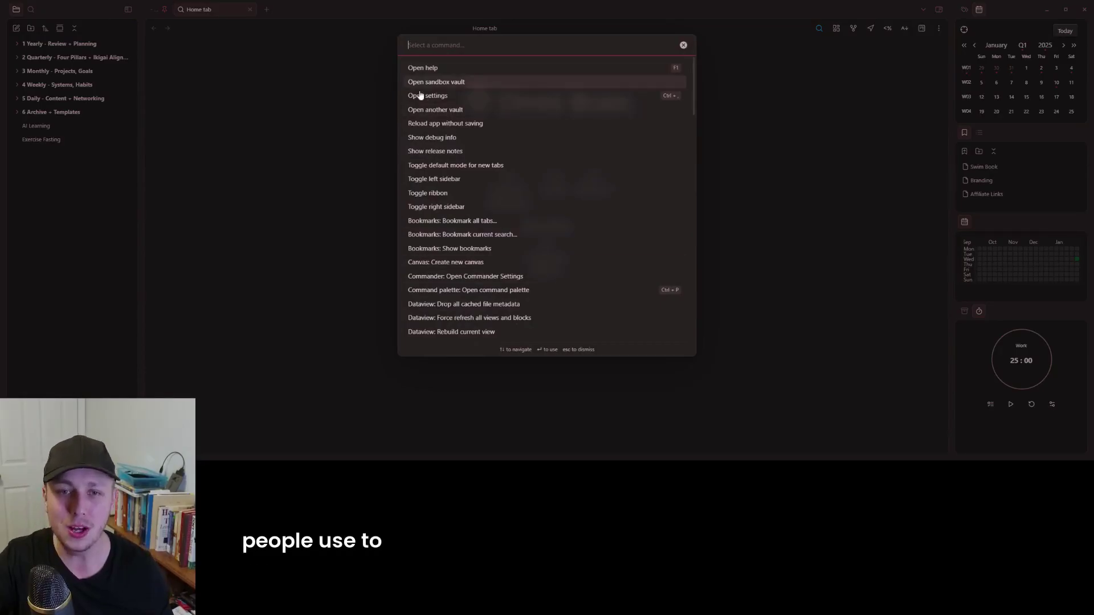
pyautogui.scroll(-3, 458, 222)
pyautogui.scroll(-8, 461, 225)
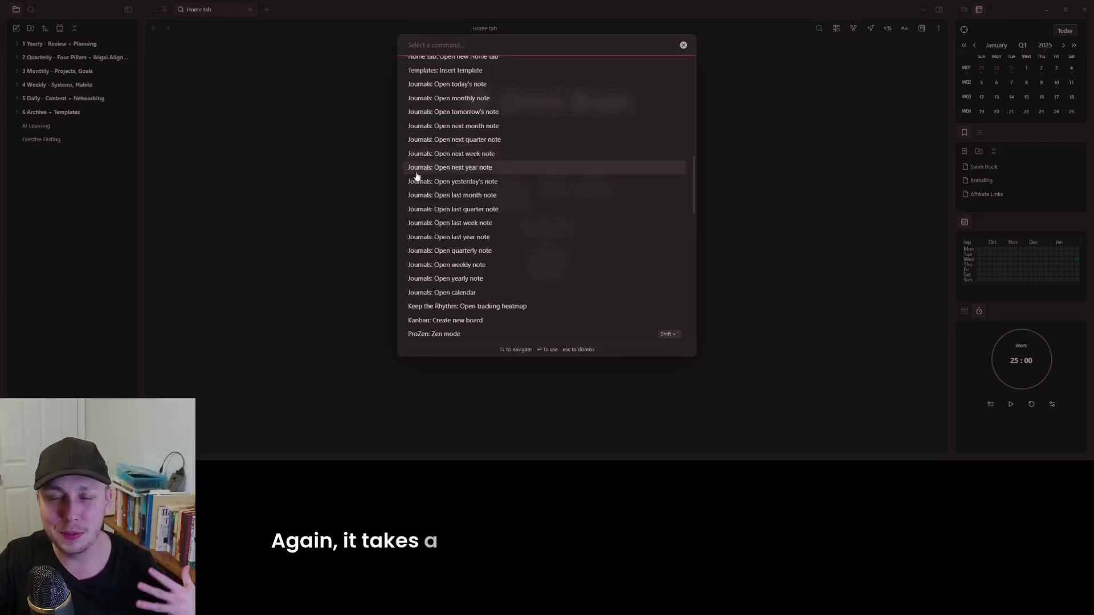
pyautogui.click(744, 145)
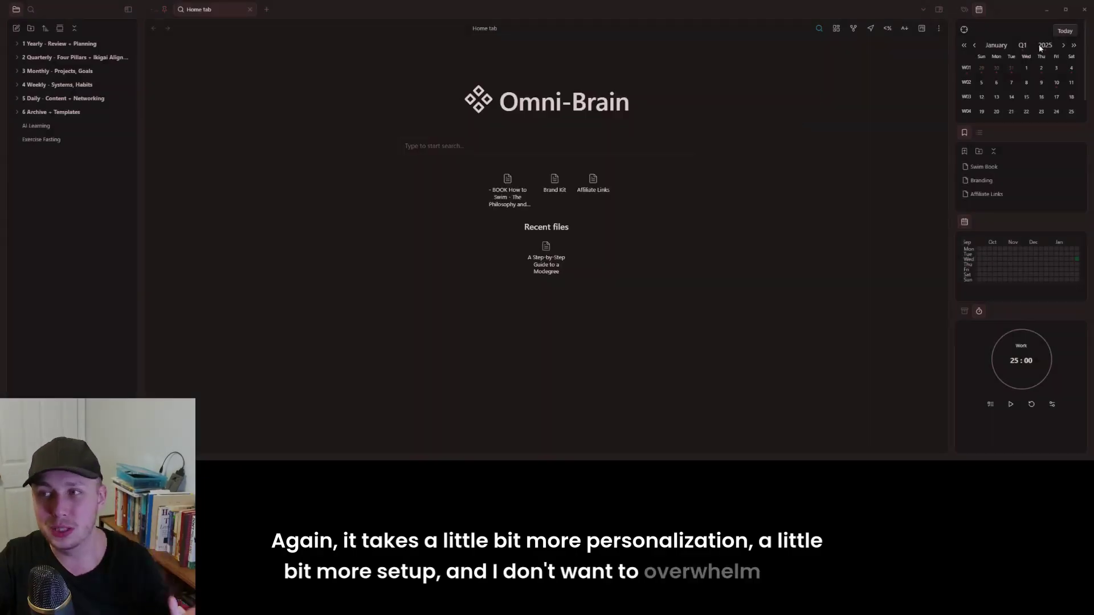
pyautogui.click(1047, 10)
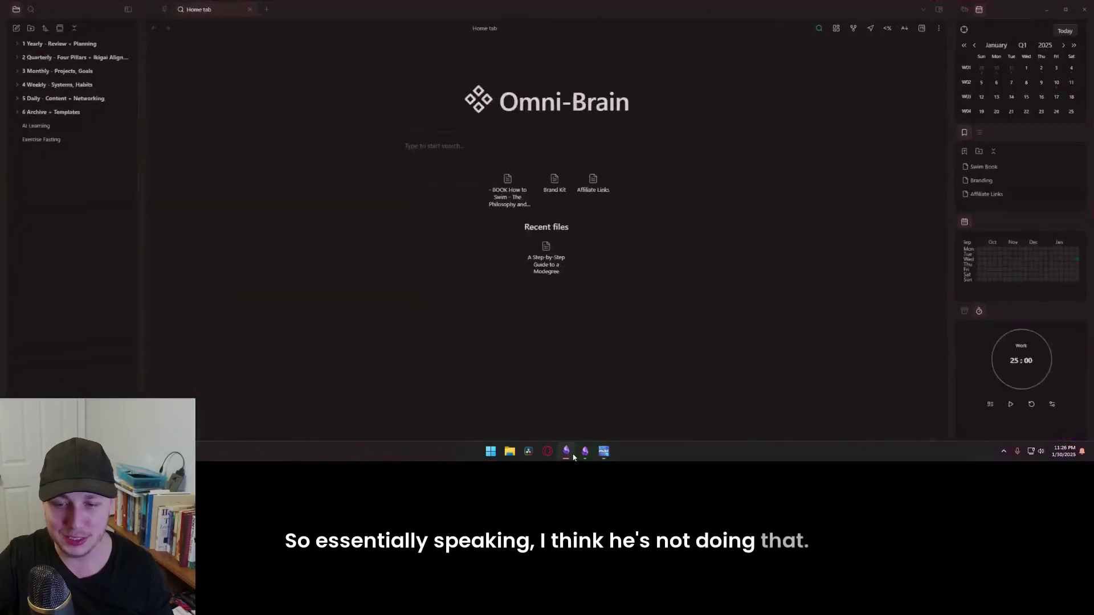
pyautogui.click(566, 453)
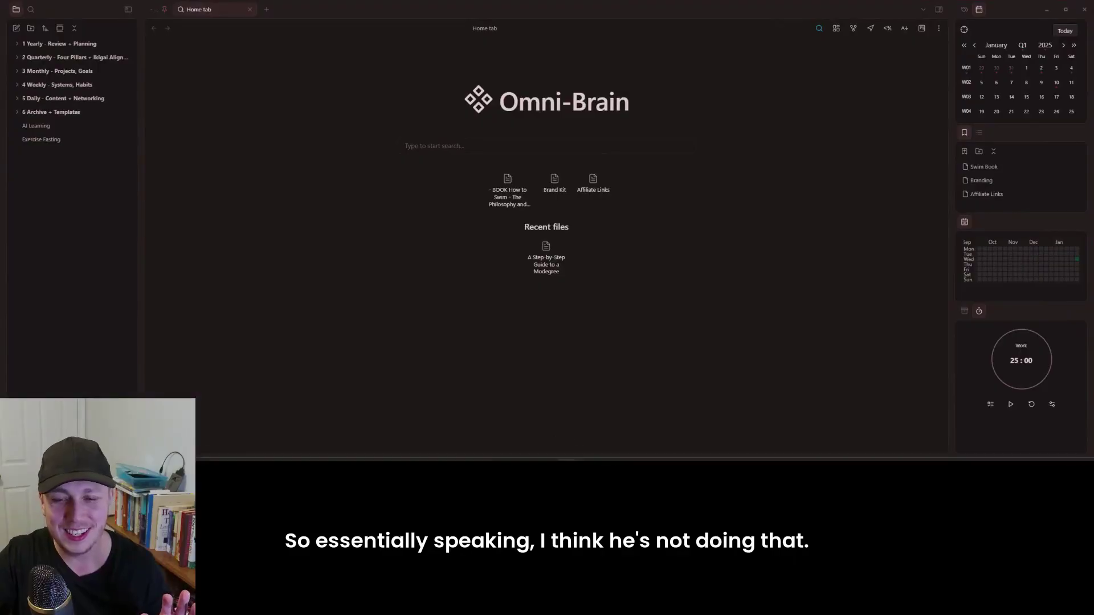
pyautogui.click(582, 449)
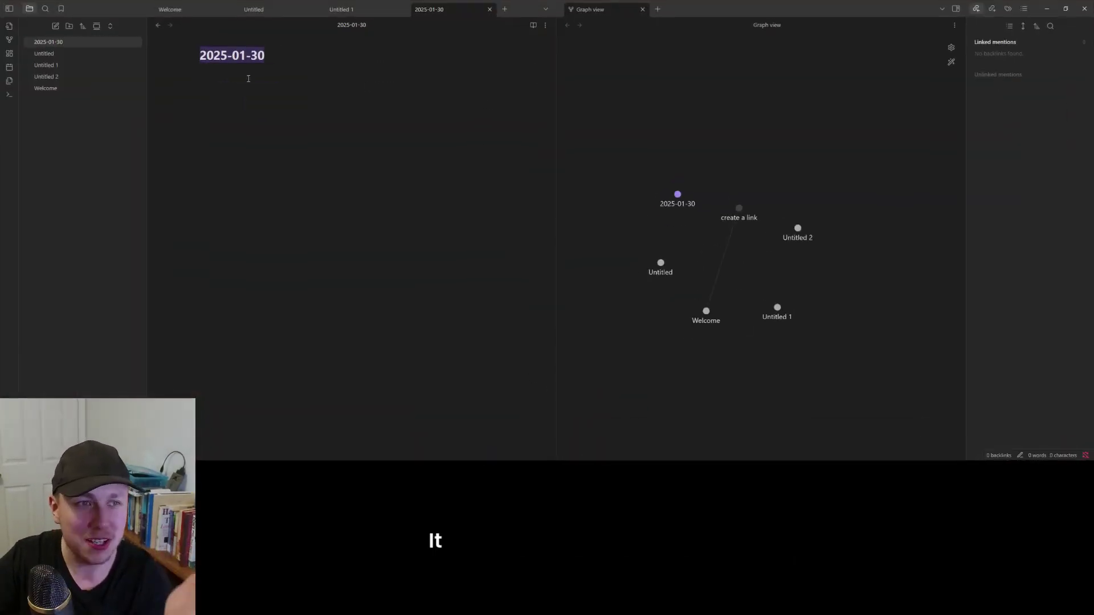
# - Create a folder named test and move the 2025-01-30 and Untitled notes into it
pyautogui.click(69, 26)
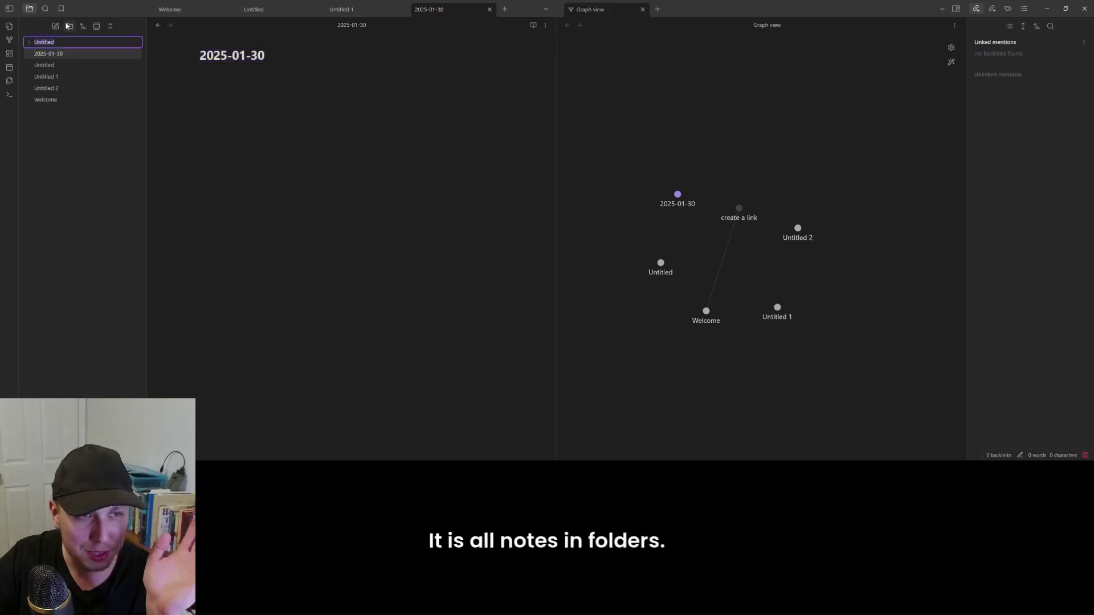
pyautogui.write('test')
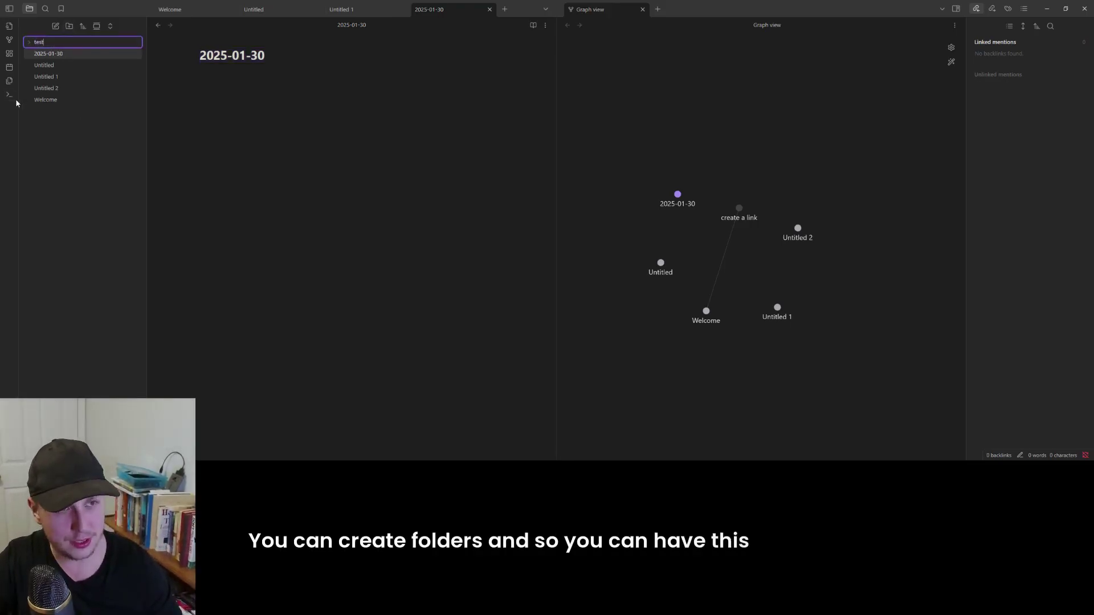
pyautogui.press('Return')
pyautogui.moveTo(57, 54); pyautogui.dragTo(85, 42)
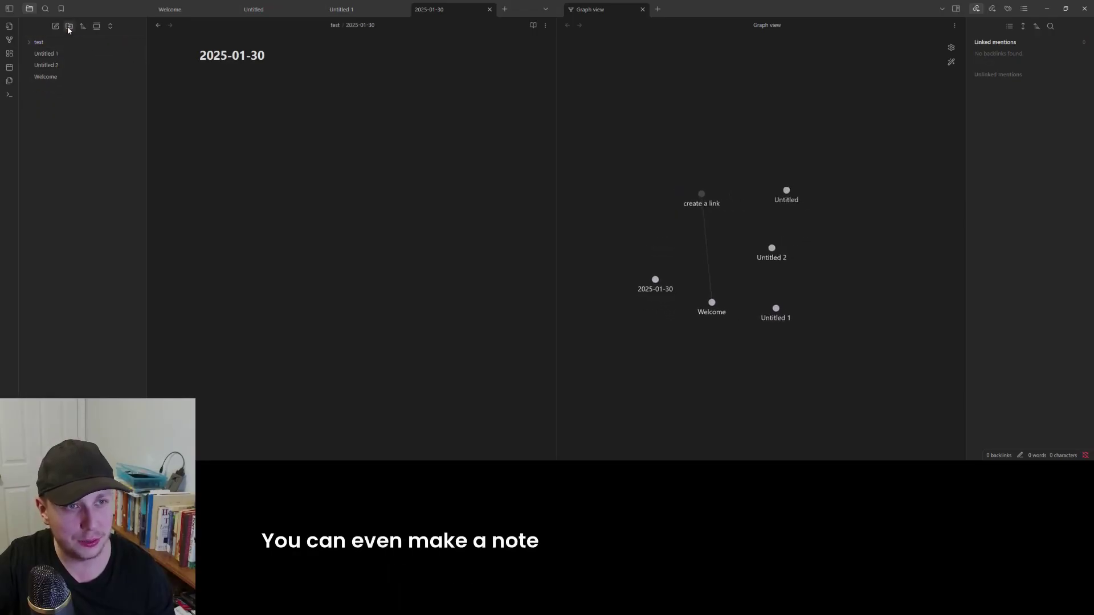
# - Create a Daily Notes folder and move the remaining loose notes into the test folder
pyautogui.click(68, 26)
pyautogui.write('Daily Notes')
pyautogui.press('Return')
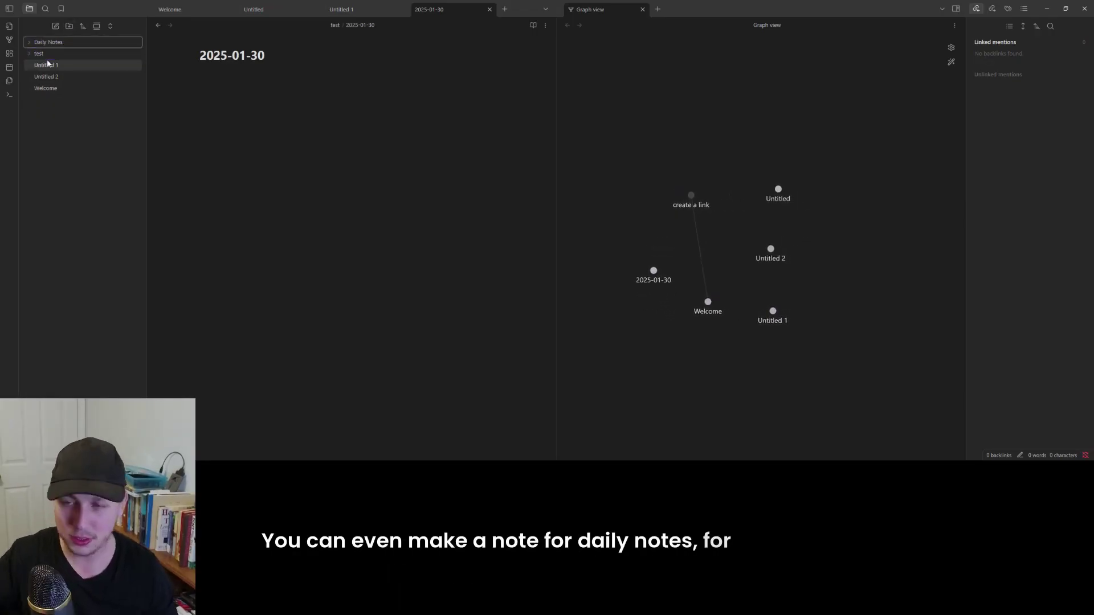
pyautogui.moveTo(64, 65)
pyautogui.mouseDown()
pyautogui.moveTo(86, 56)
pyautogui.moveTo(57, 54)
pyautogui.mouseUp()
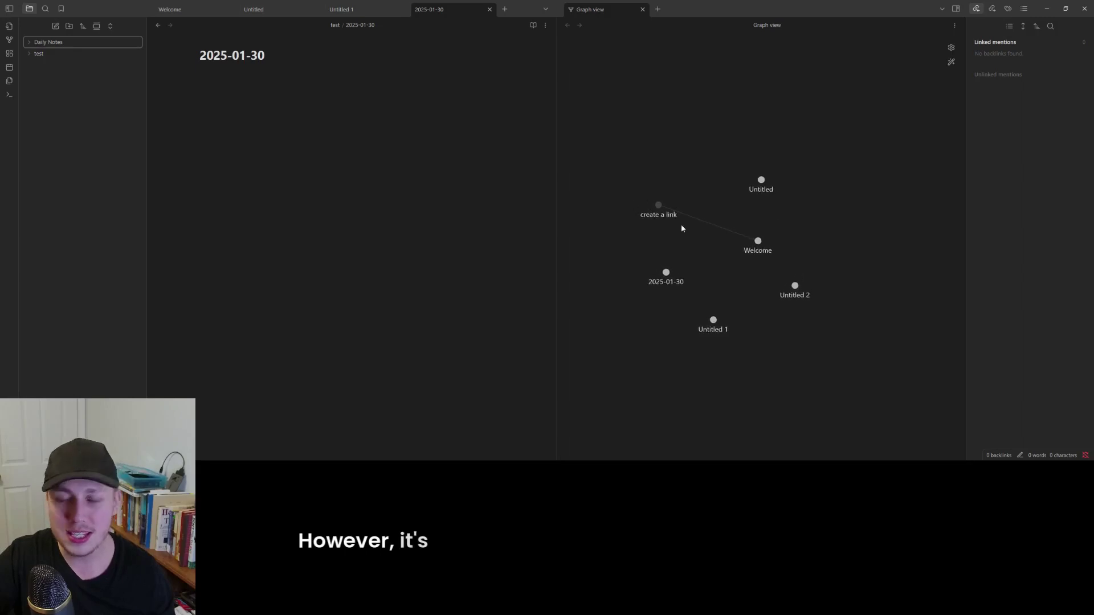
# - Open the Untitled note from the graph, insert an internal link to Welcome, and return to the graph view
pyautogui.click(760, 180)
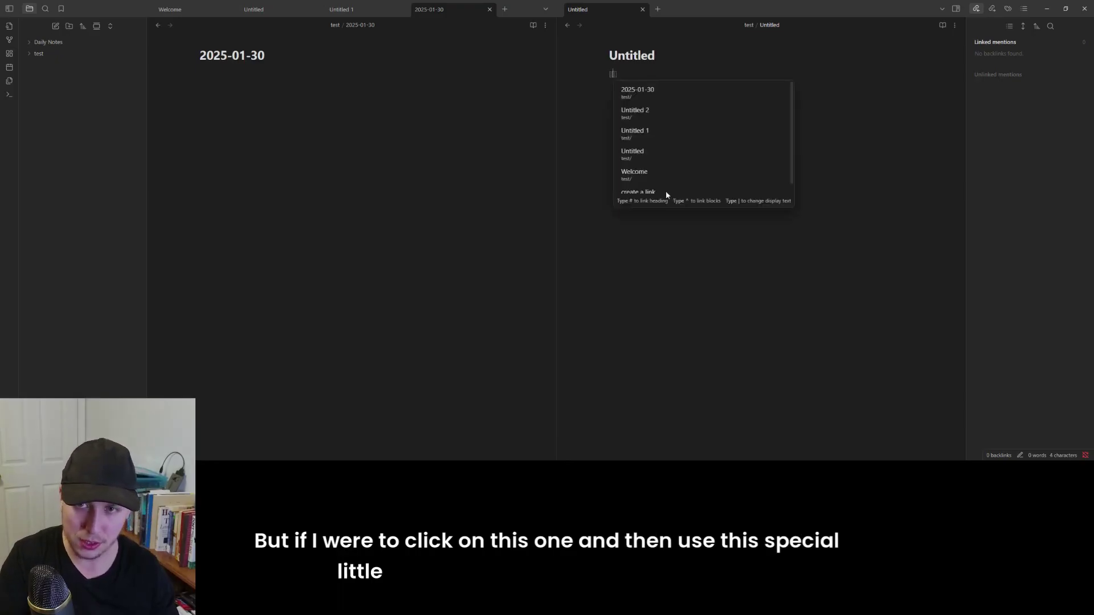
pyautogui.write('welcom')
pyautogui.press('Return')
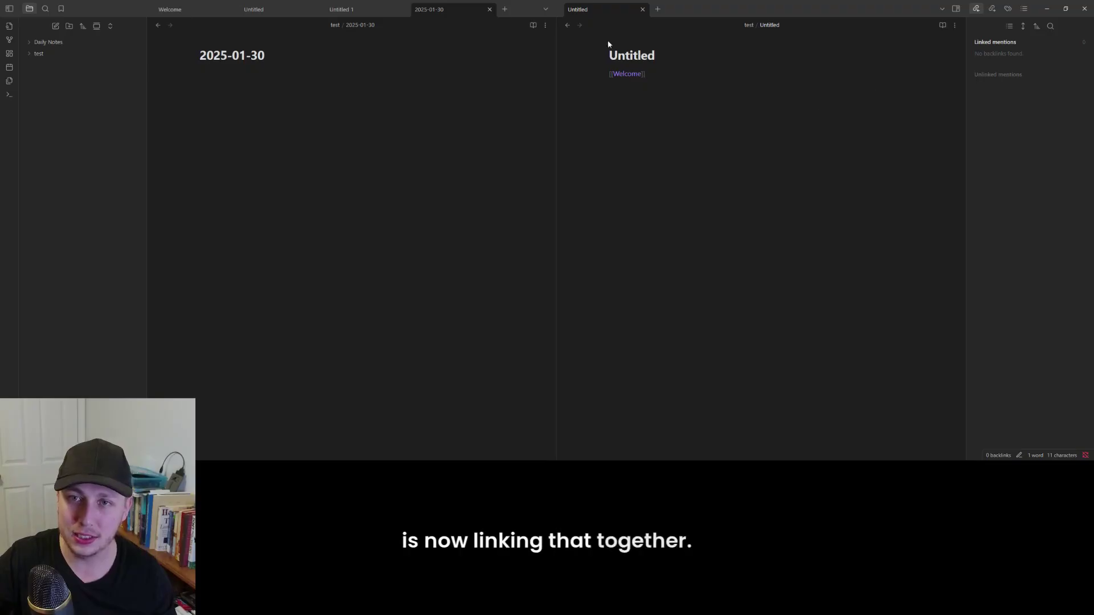
pyautogui.click(567, 26)
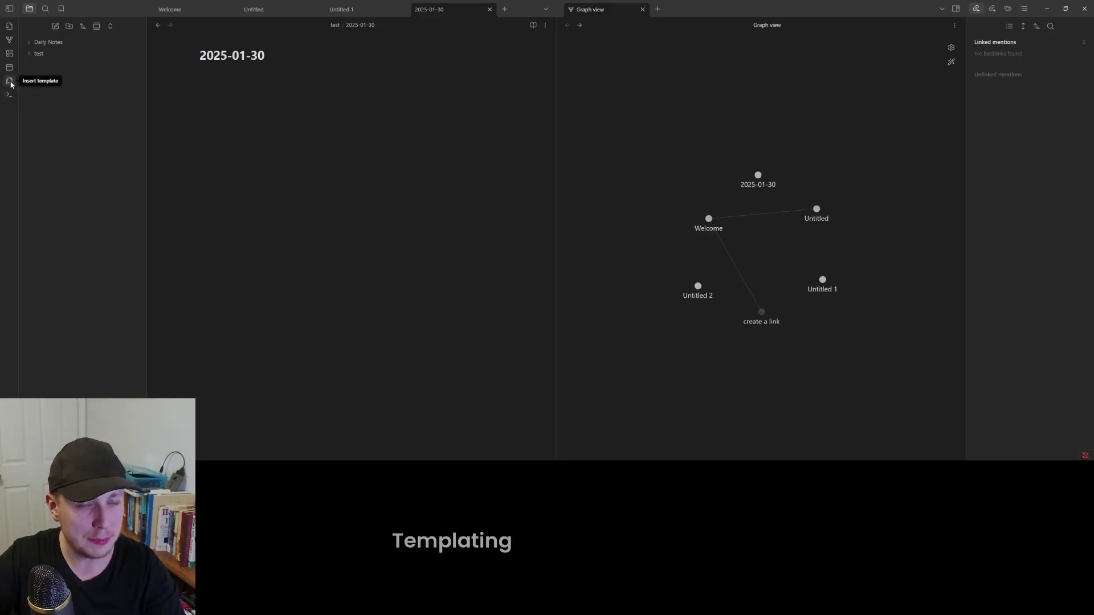
# - Write the lines Morning, Todo and Evening in the 2025-01-30 daily note
pyautogui.click(262, 86)
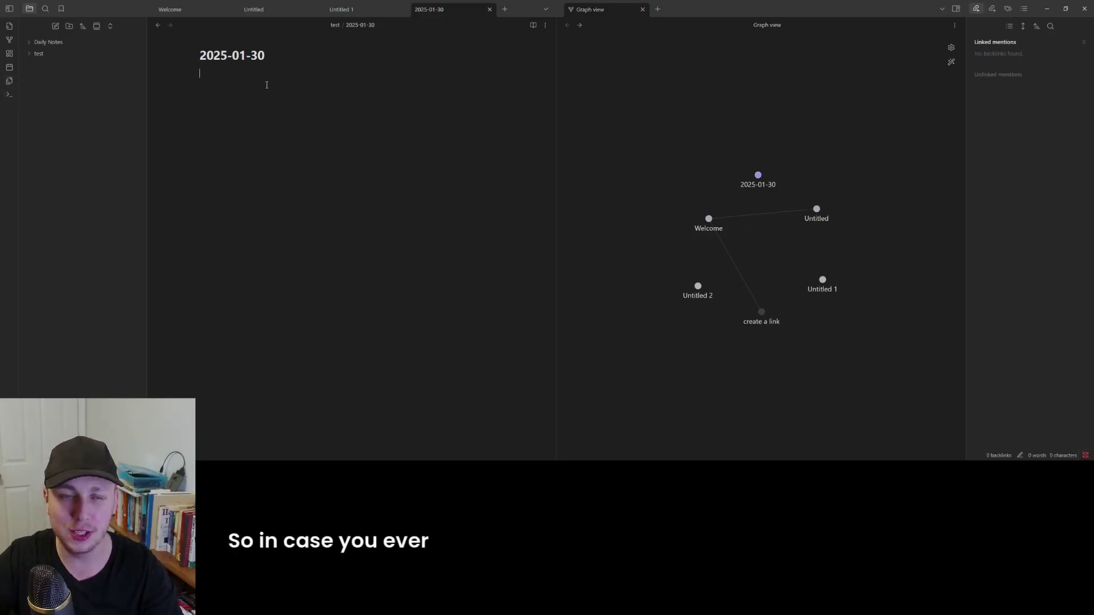
pyautogui.write('Morning   ')
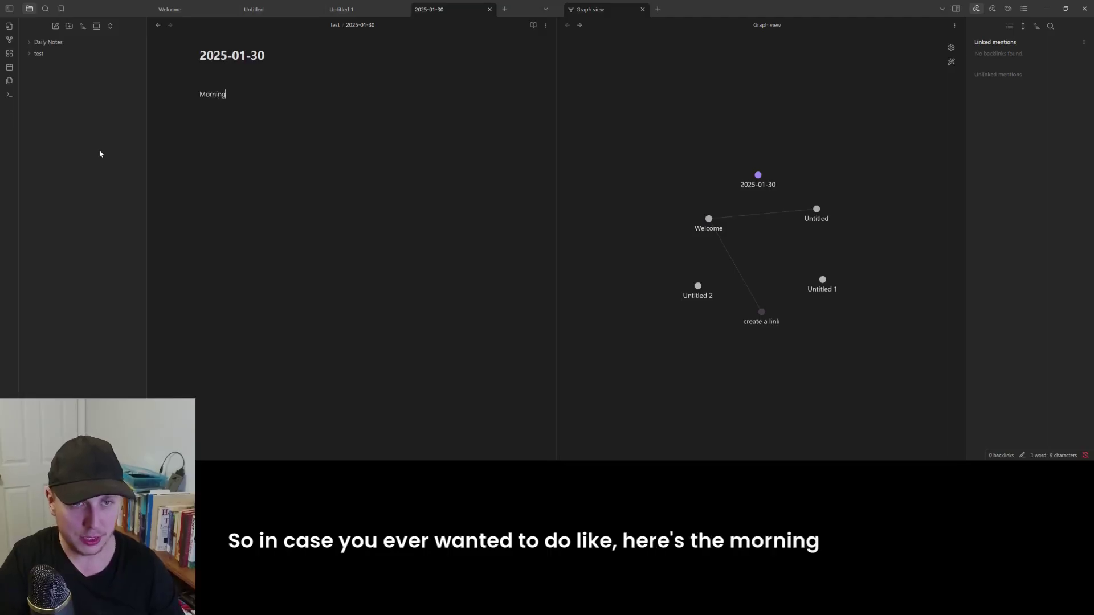
pyautogui.write('Evening')
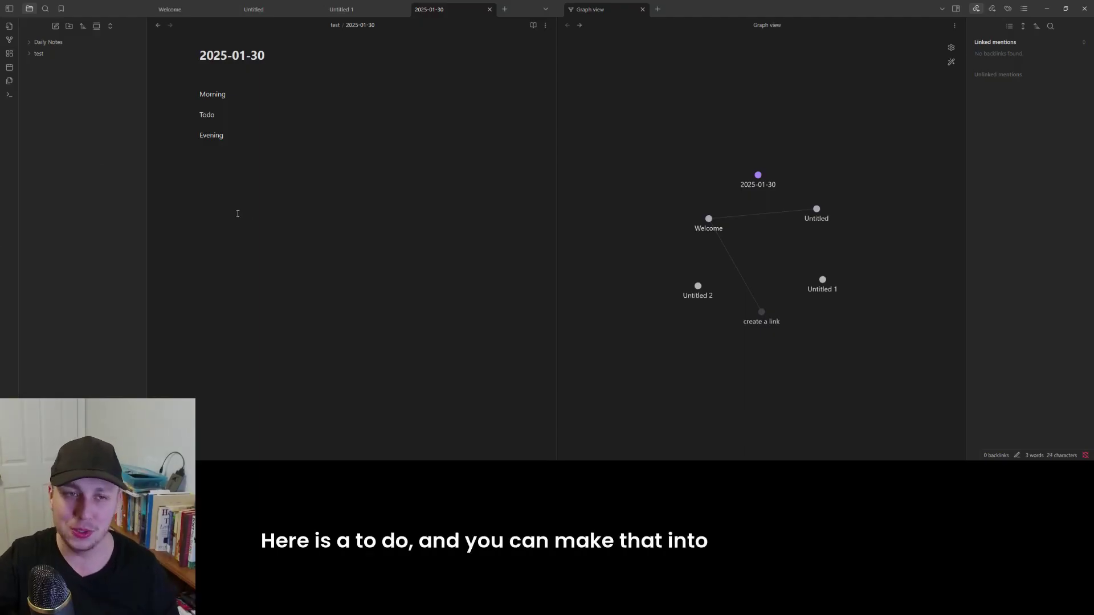
# - Format Morning, Todo and Evening in the daily note as level-two headings
pyautogui.write('#')
pyautogui.press('Up')
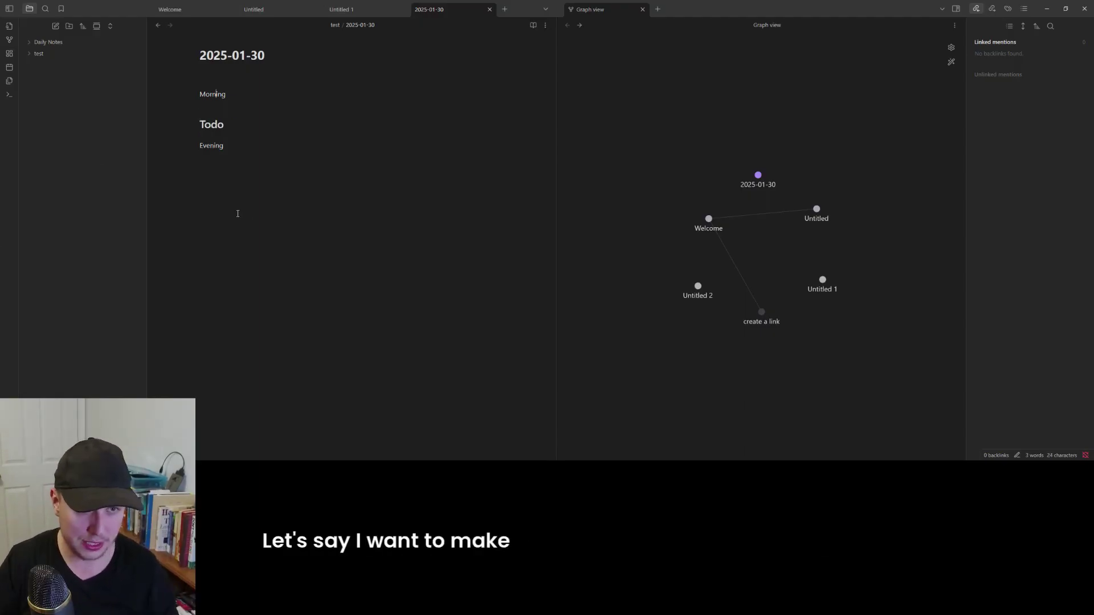
pyautogui.write('##')
pyautogui.press('Down')
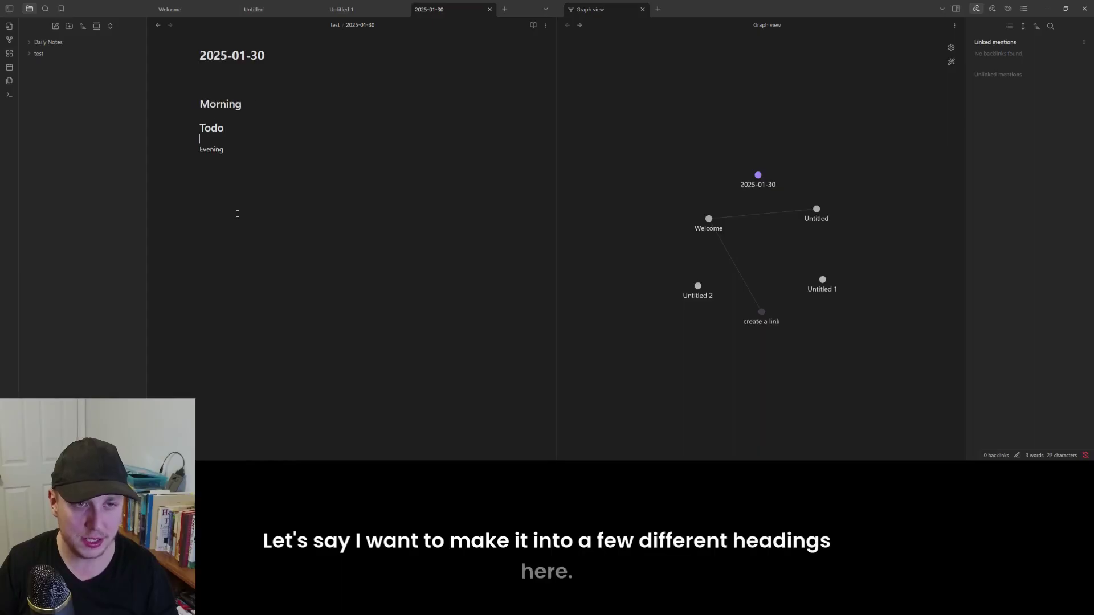
pyautogui.write('##')
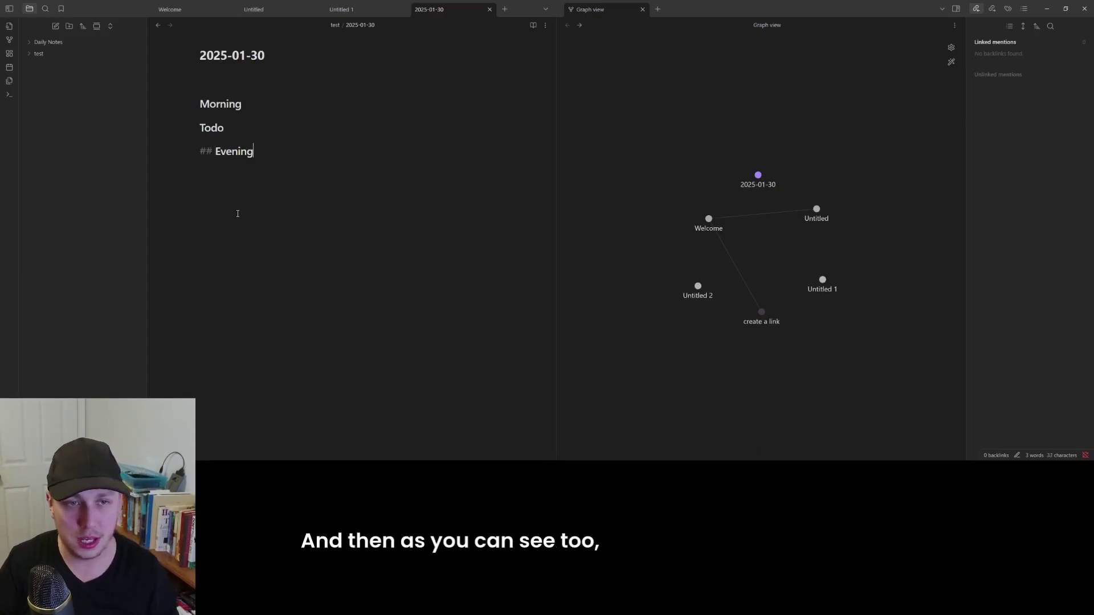
# - Add #tag below the daily note's Evening heading and in the Untitled note, and go back to the graph view
pyautogui.press('Return')
pyautogui.write('#tag')
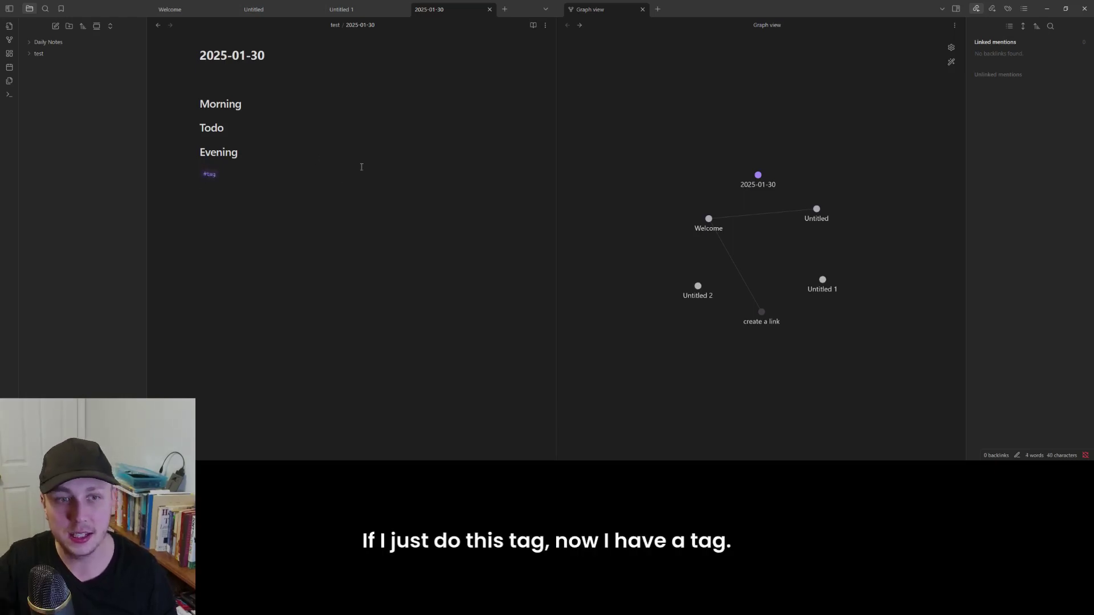
pyautogui.click(816, 209)
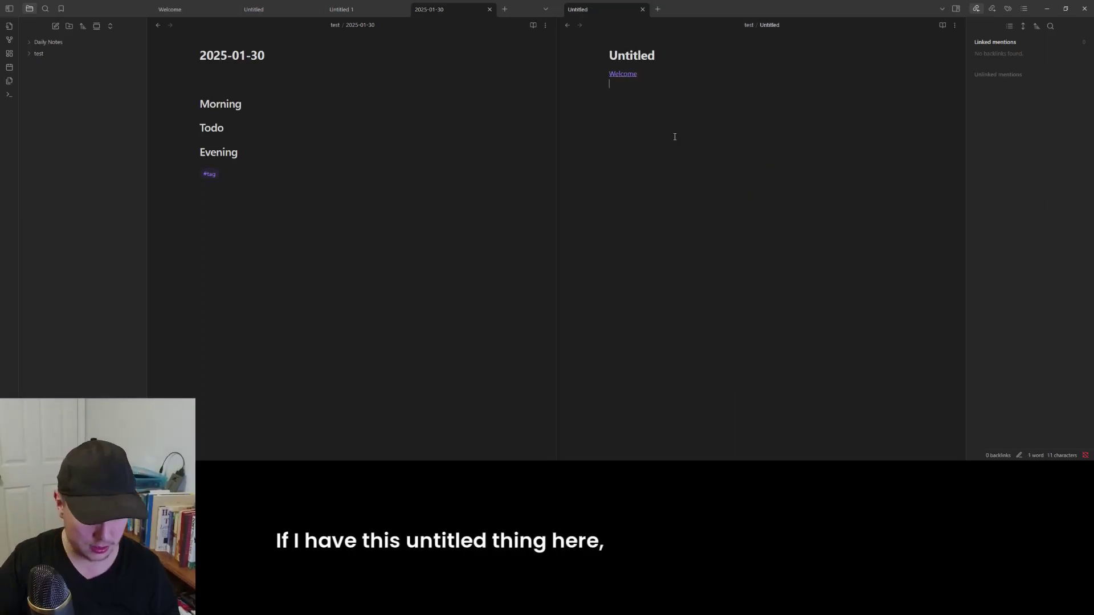
pyautogui.write('tag')
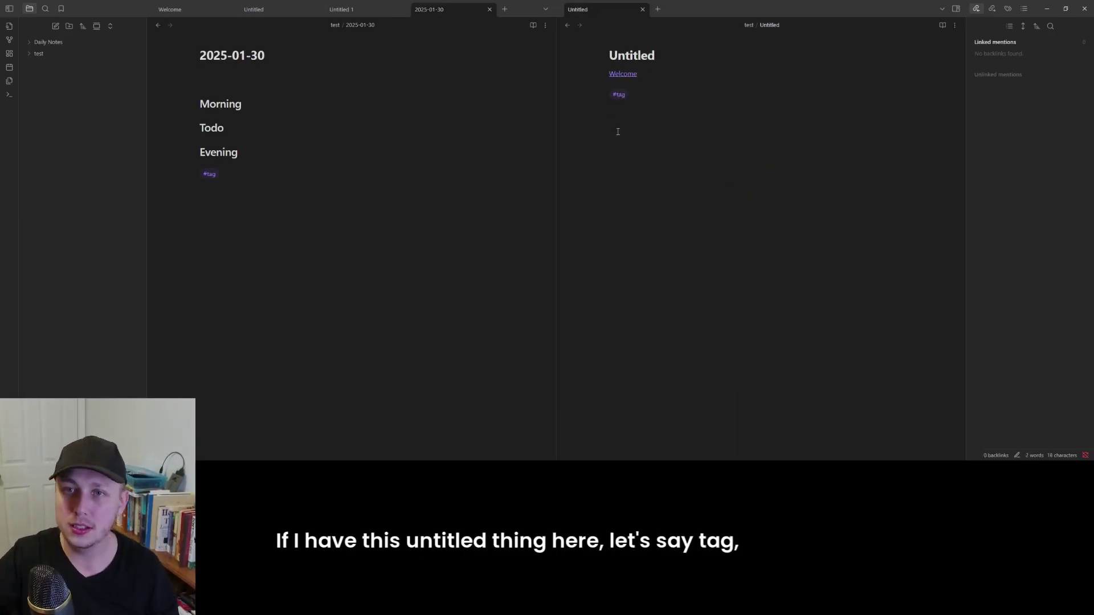
pyautogui.click(571, 27)
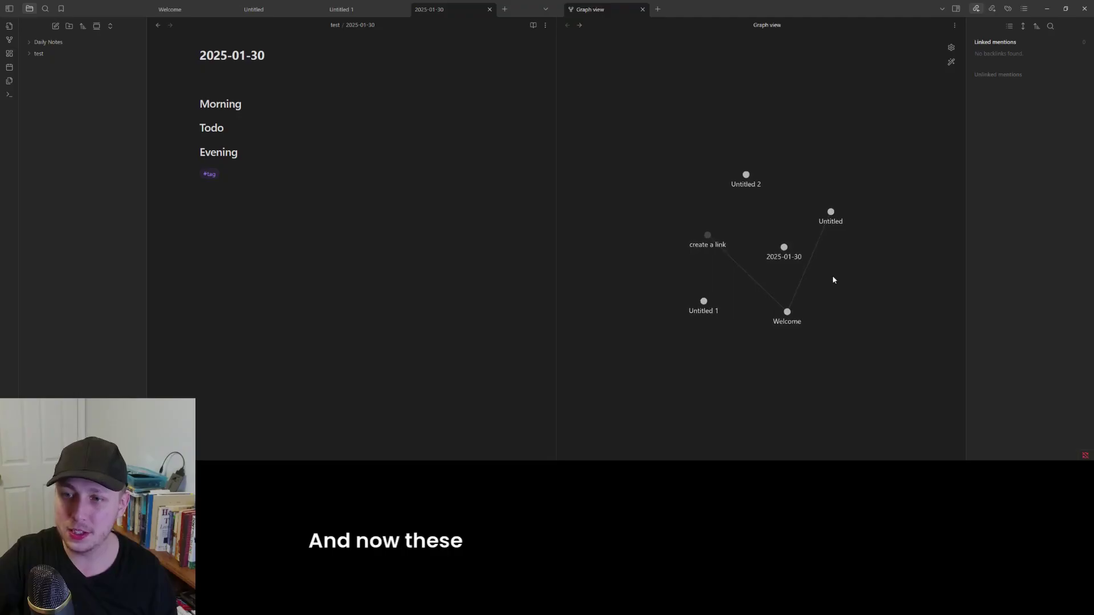
# - Search the vault for notes containing #tag, starting from the tag in the daily note
pyautogui.click(211, 174)
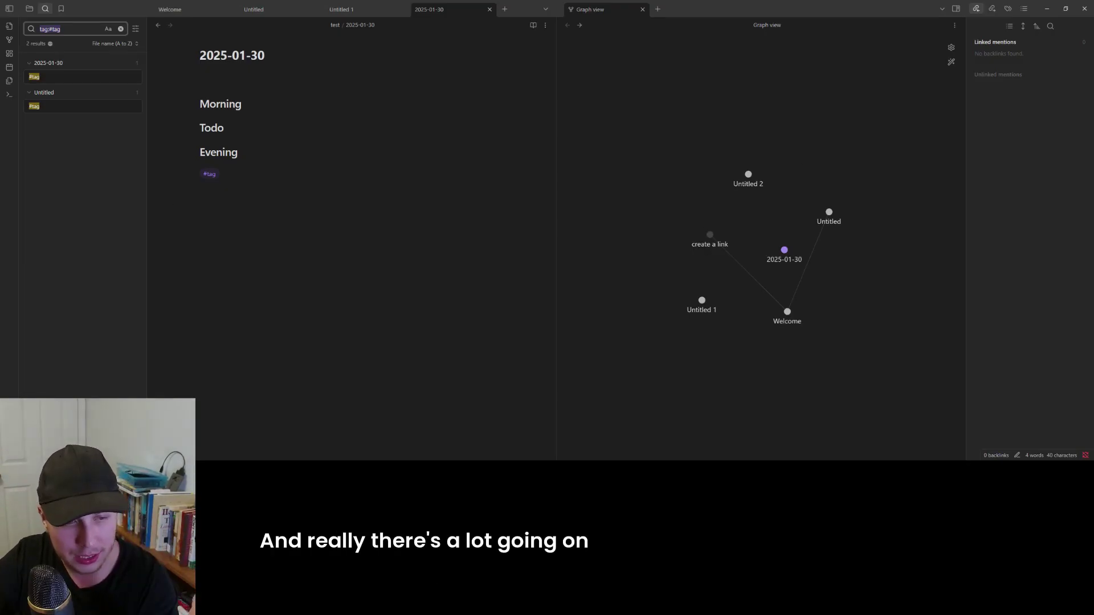
# - Open the core plugins settings and turn off the Daily notes plugin
pyautogui.click(137, 452)
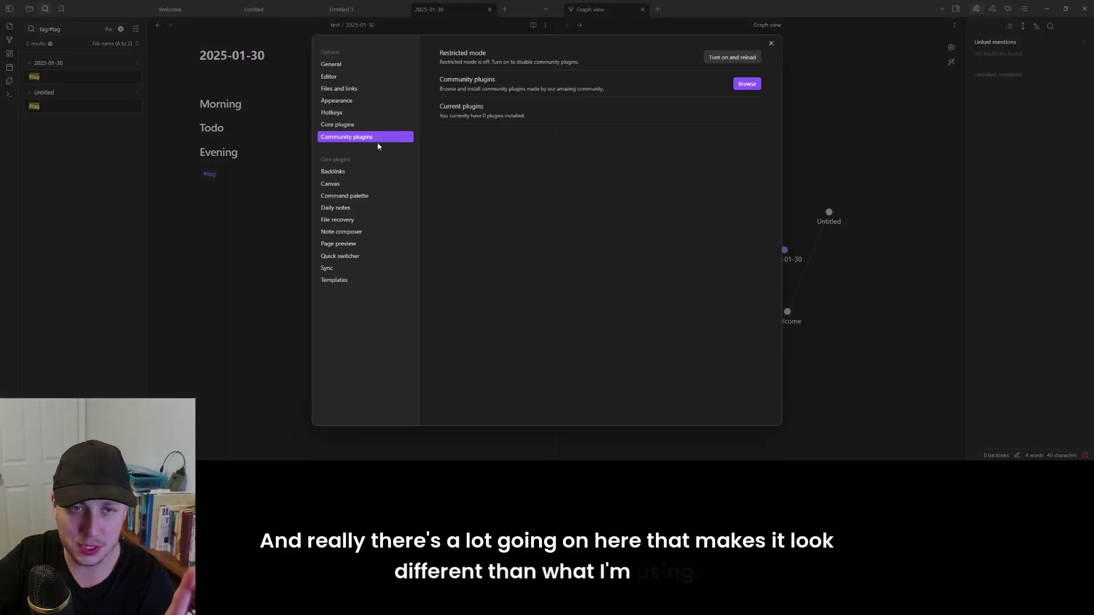
pyautogui.click(374, 122)
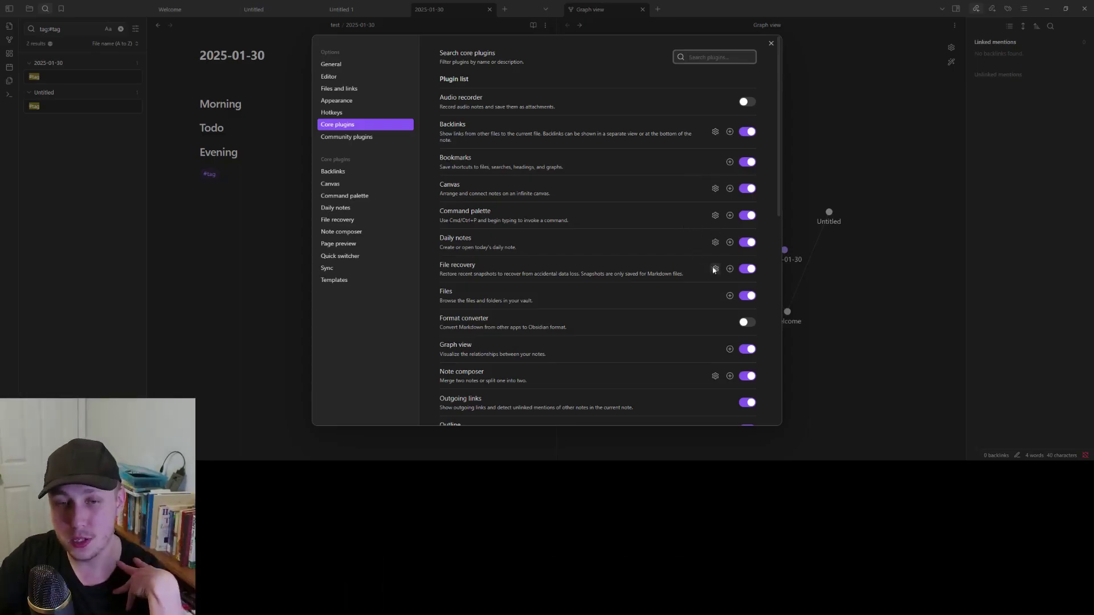
pyautogui.click(746, 243)
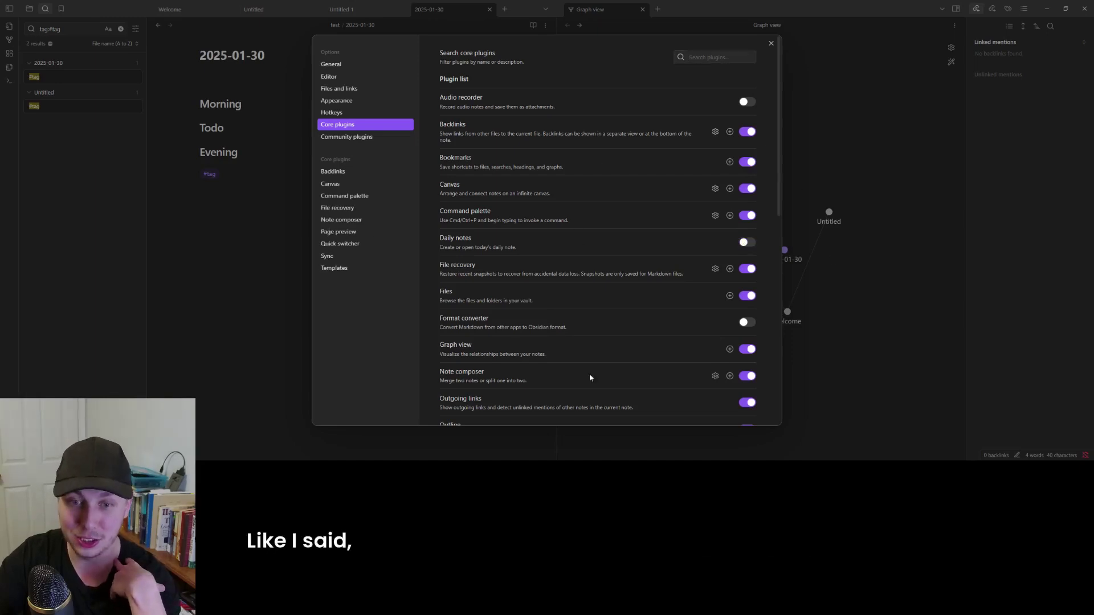
# - Turn off the Sync and Templates core plugins
pyautogui.scroll(-2, 627, 305)
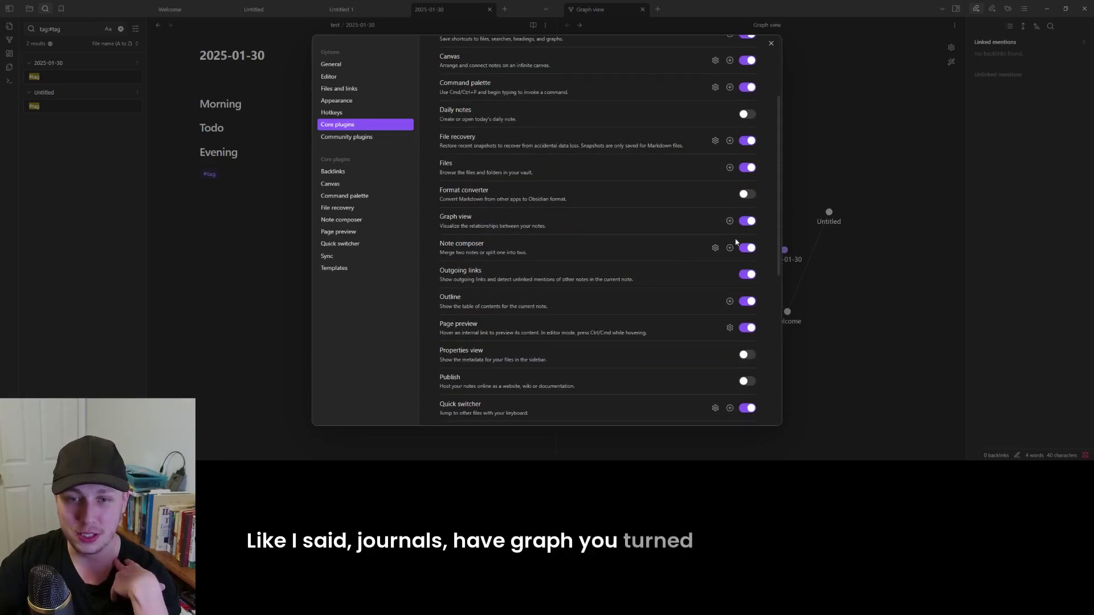
pyautogui.scroll(-1, 723, 260)
pyautogui.scroll(-1, 699, 272)
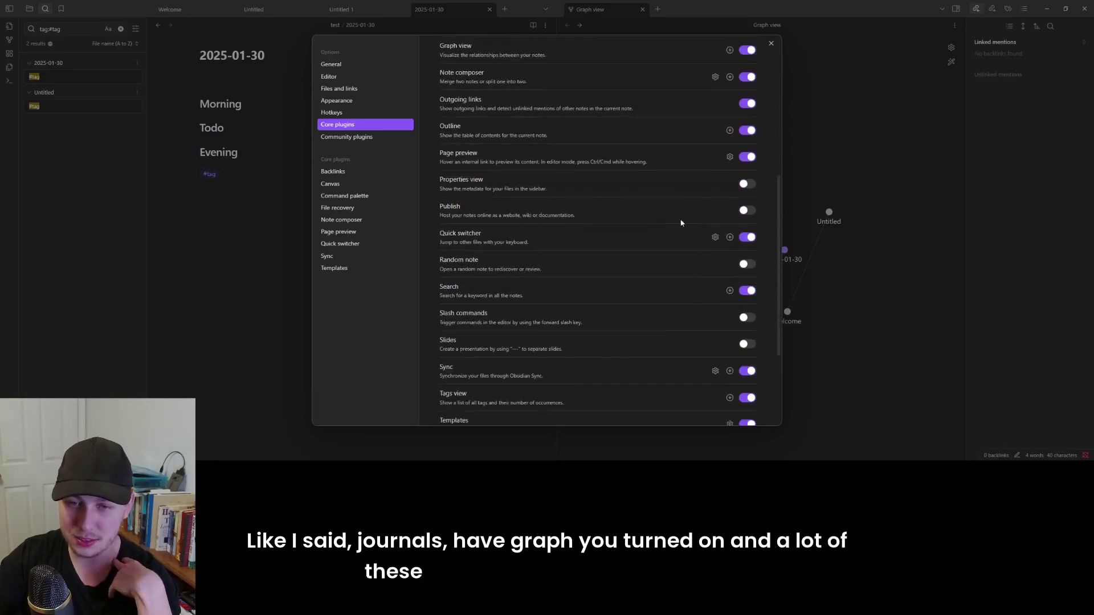
pyautogui.scroll(-2, 676, 205)
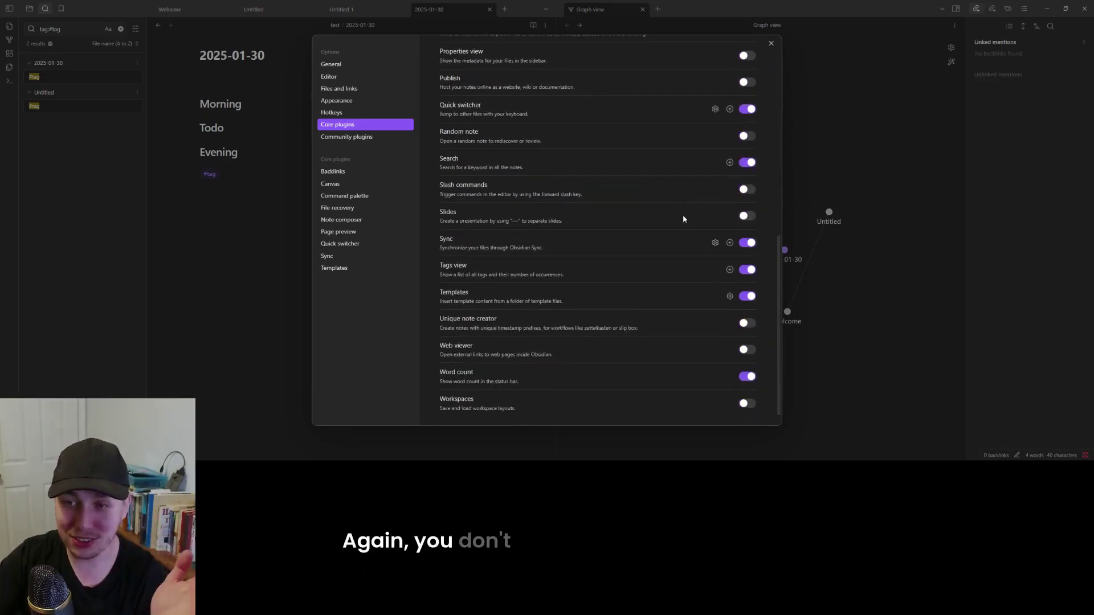
pyautogui.click(748, 245)
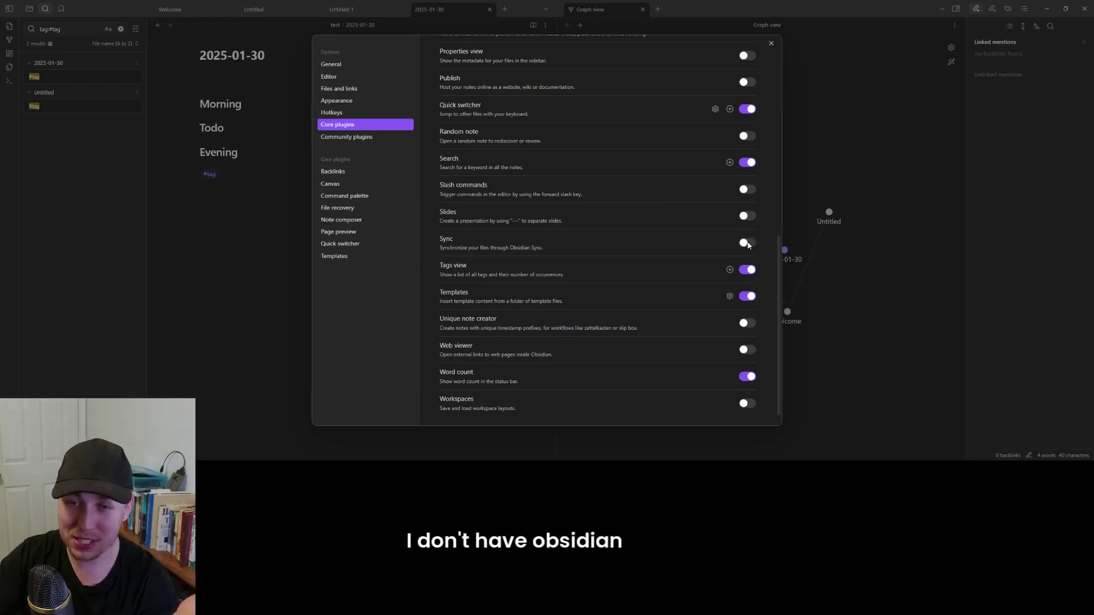
pyautogui.click(748, 297)
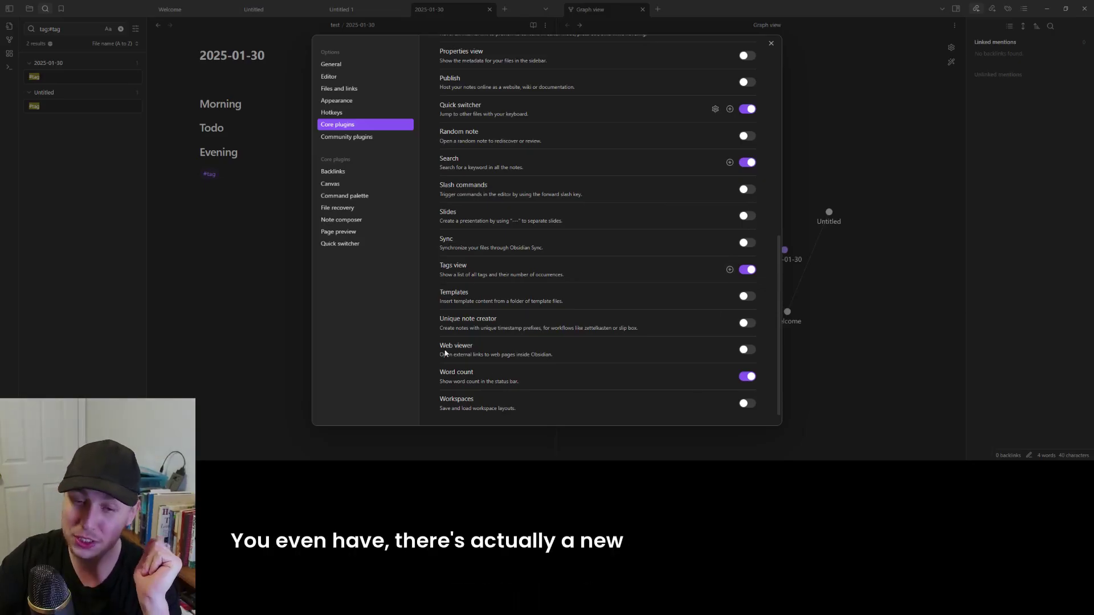
pyautogui.scroll(-1, 495, 365)
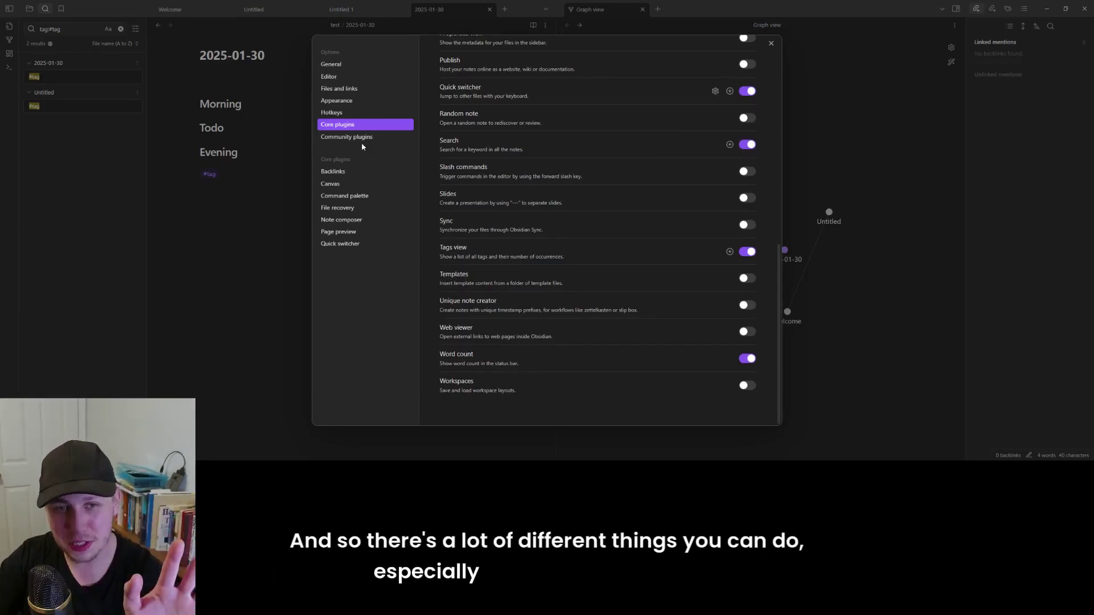
# - Look over the hotkeys and the community themes, view the Border theme's details, and close the settings
pyautogui.click(386, 113)
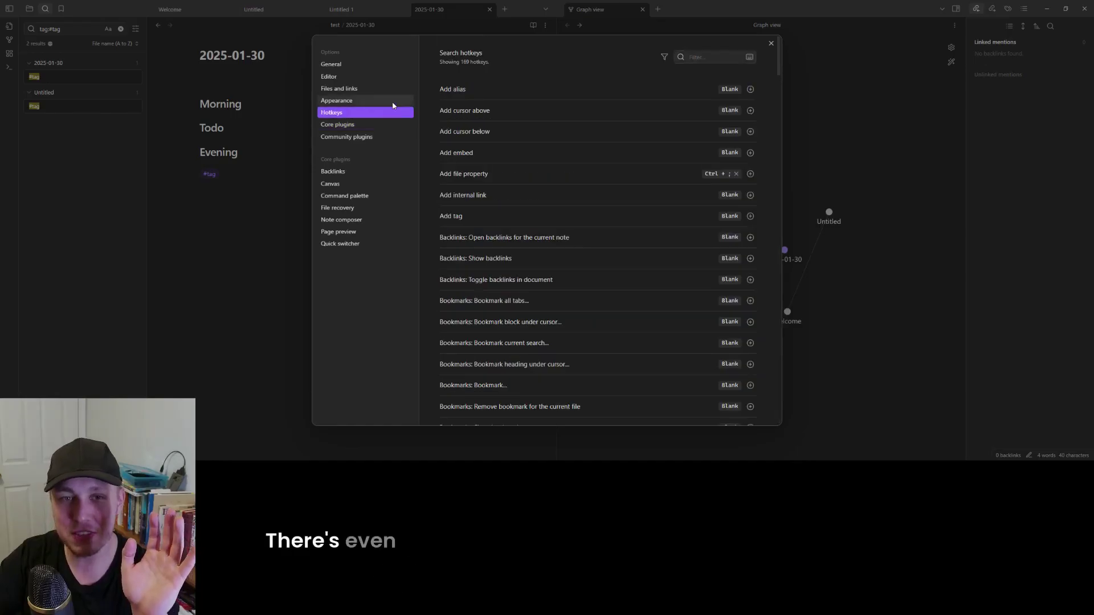
pyautogui.click(393, 101)
pyautogui.click(739, 109)
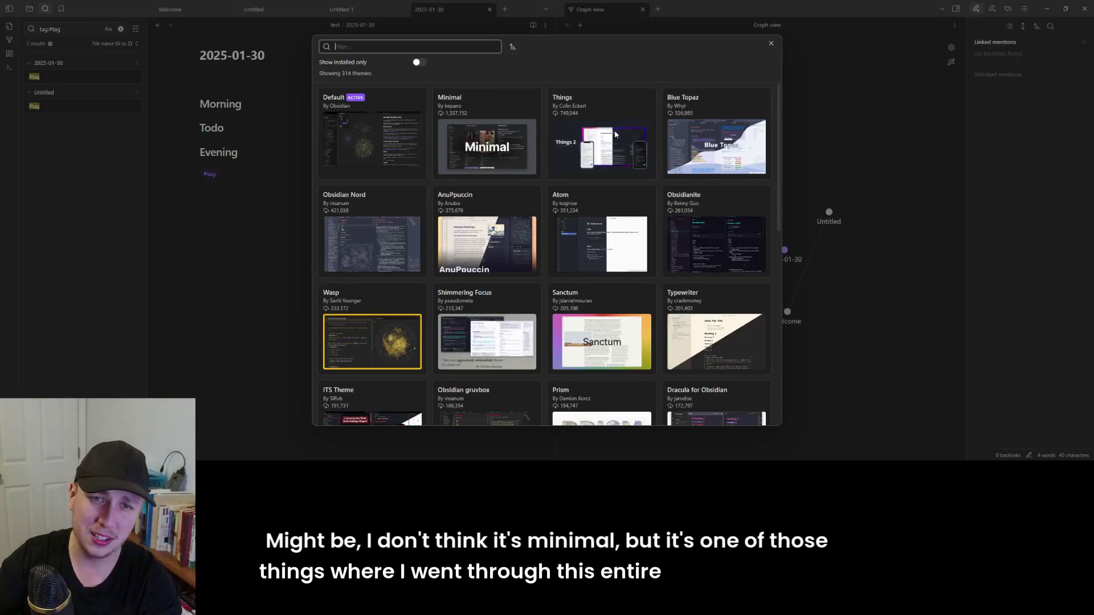
pyautogui.scroll(-5, 600, 137)
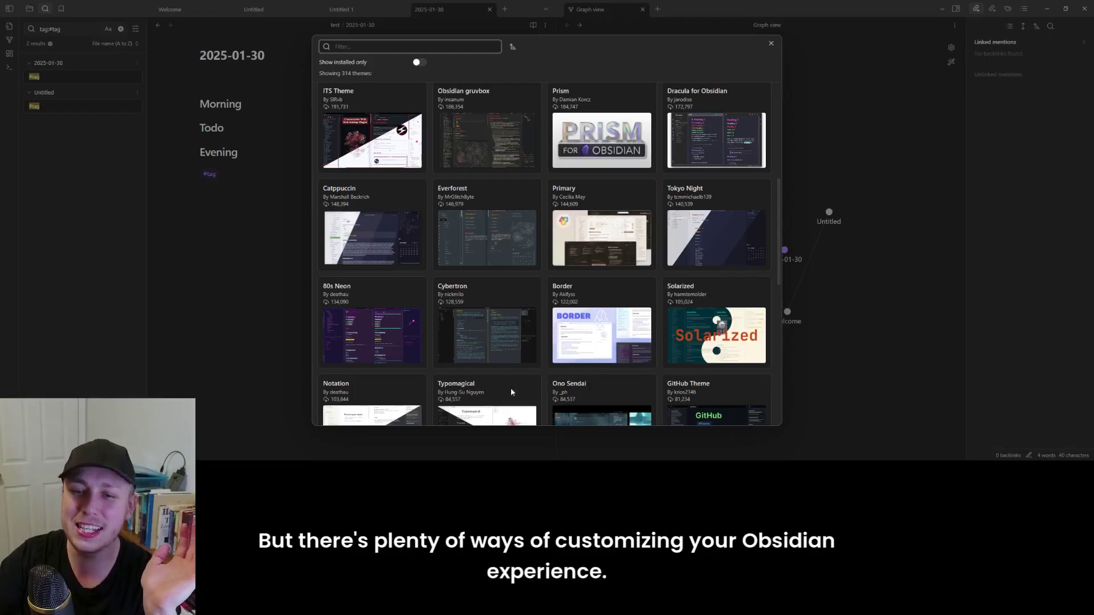
pyautogui.click(620, 305)
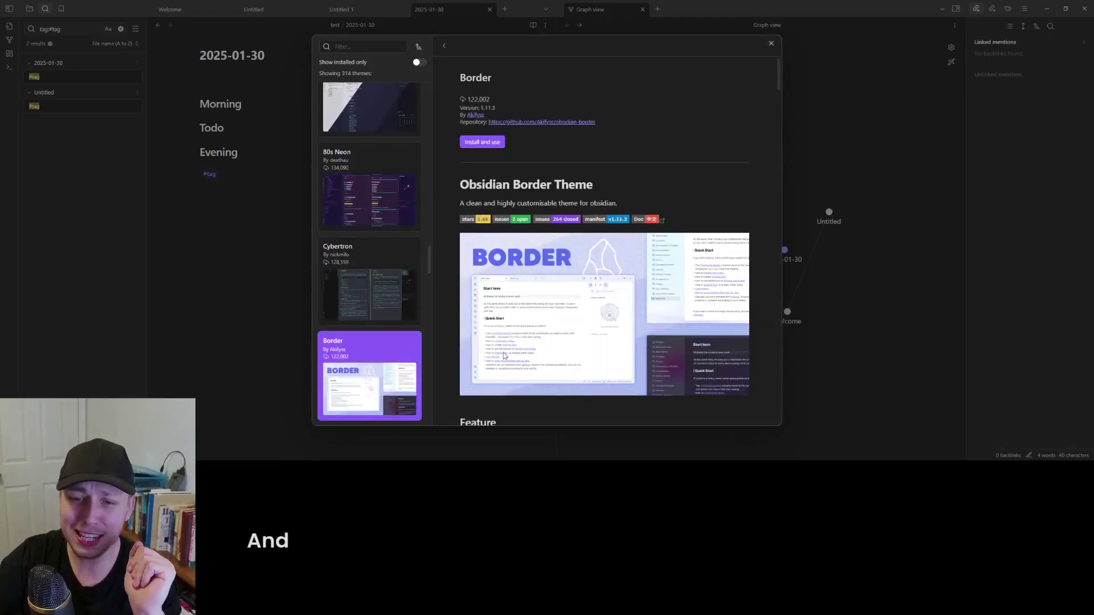
pyautogui.press('Escape')
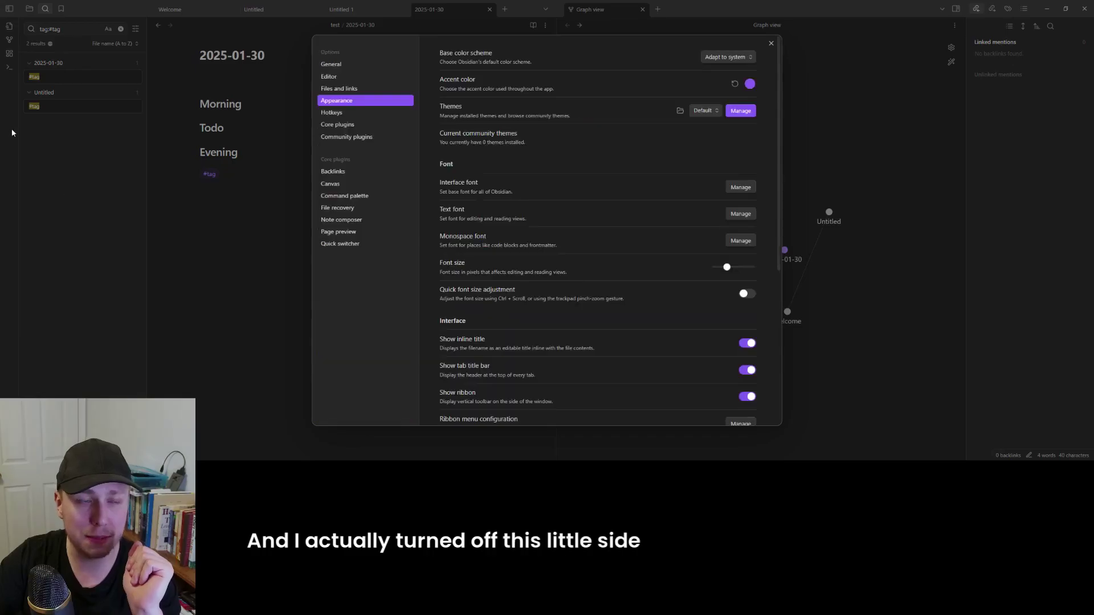
pyautogui.press('Escape')
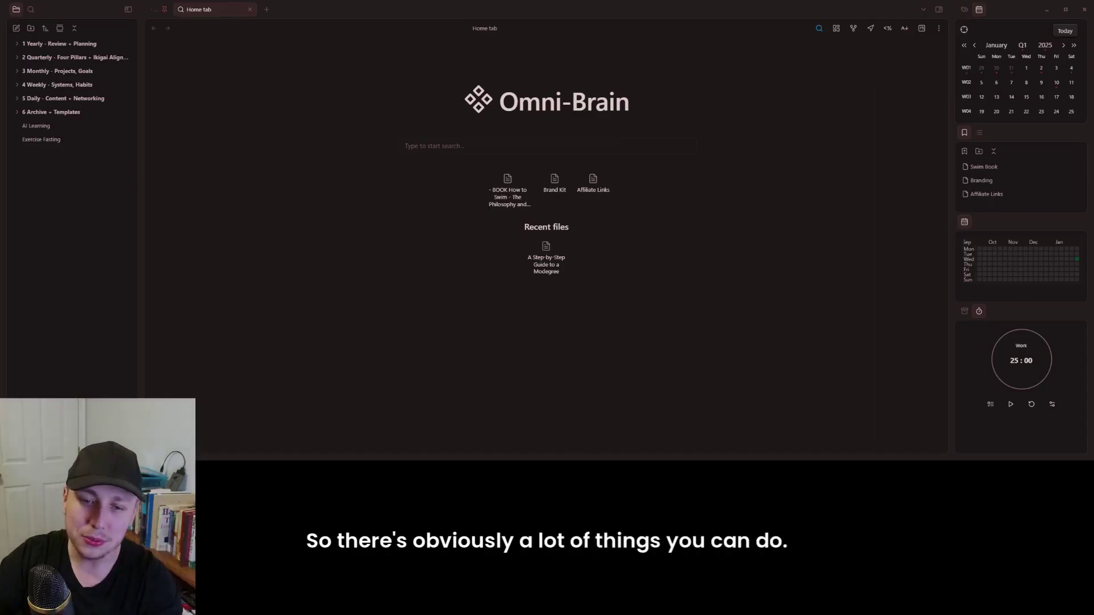
# - Switch to Meld Studio and activate Scene 1
pyautogui.click(604, 451)
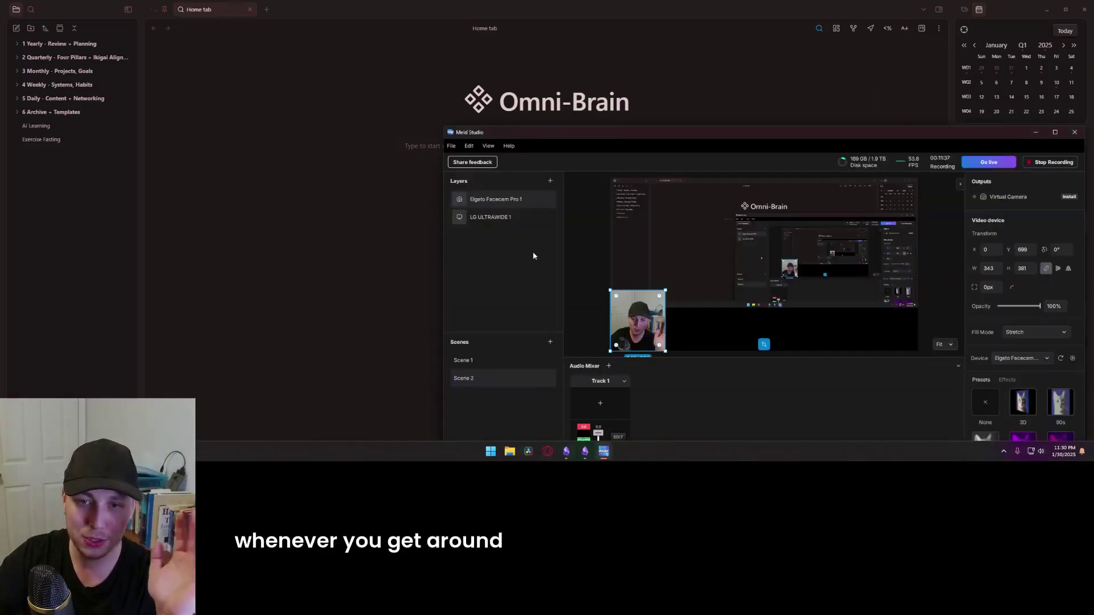
pyautogui.click(496, 360)
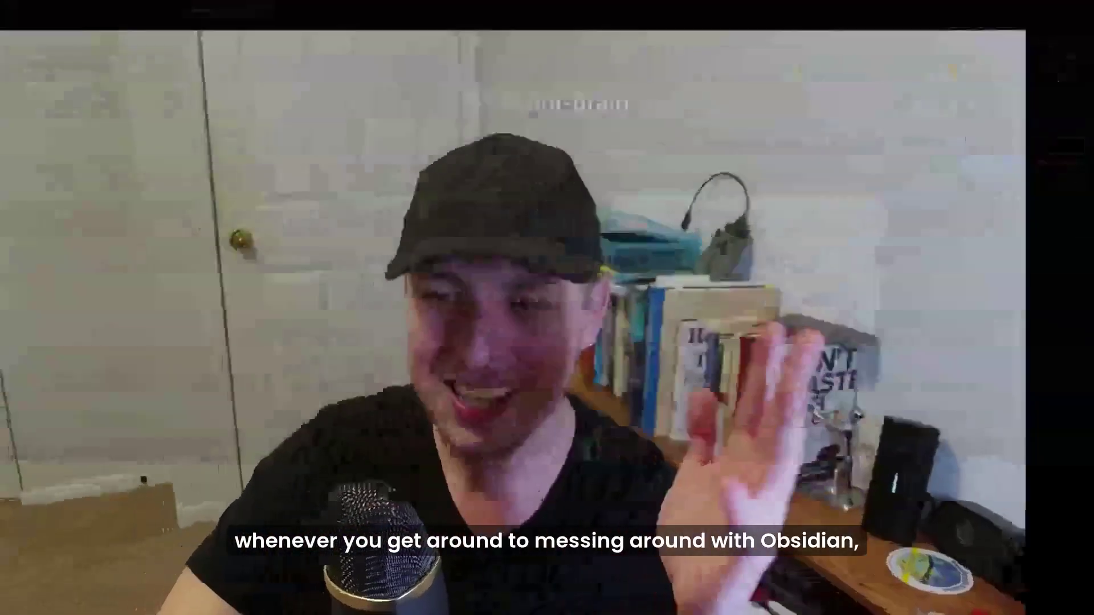